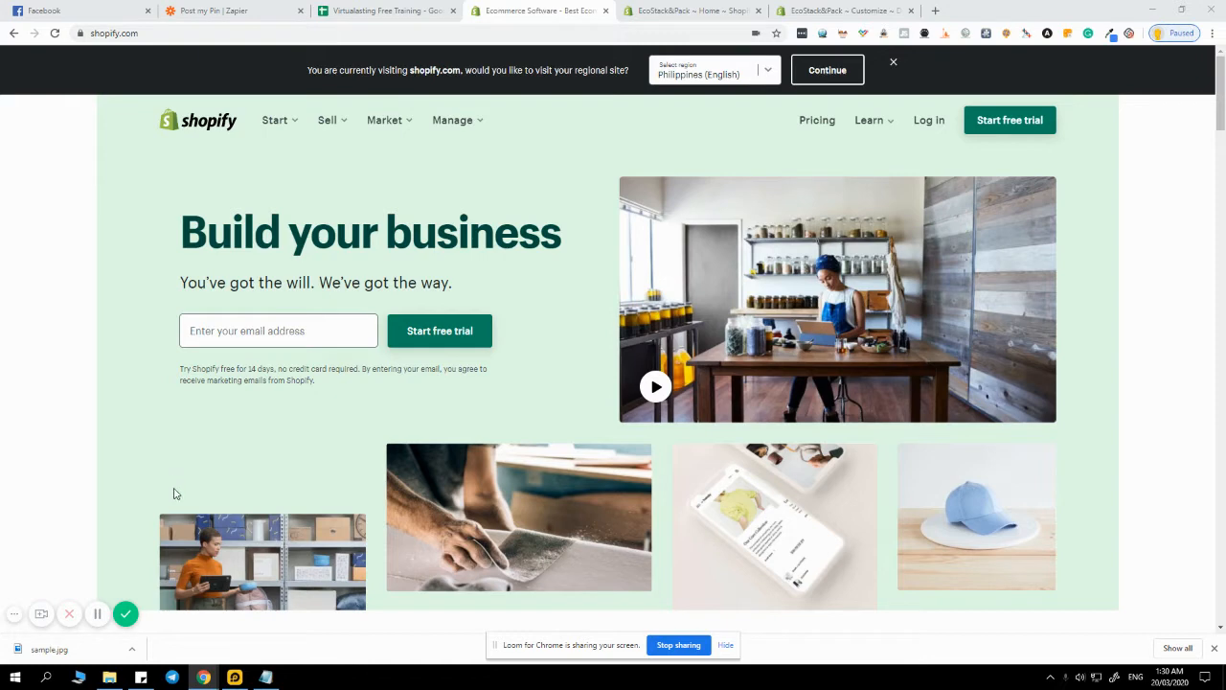
Enter an email address in the homepage's 14-day free-trial signup field
left_click(177, 36)
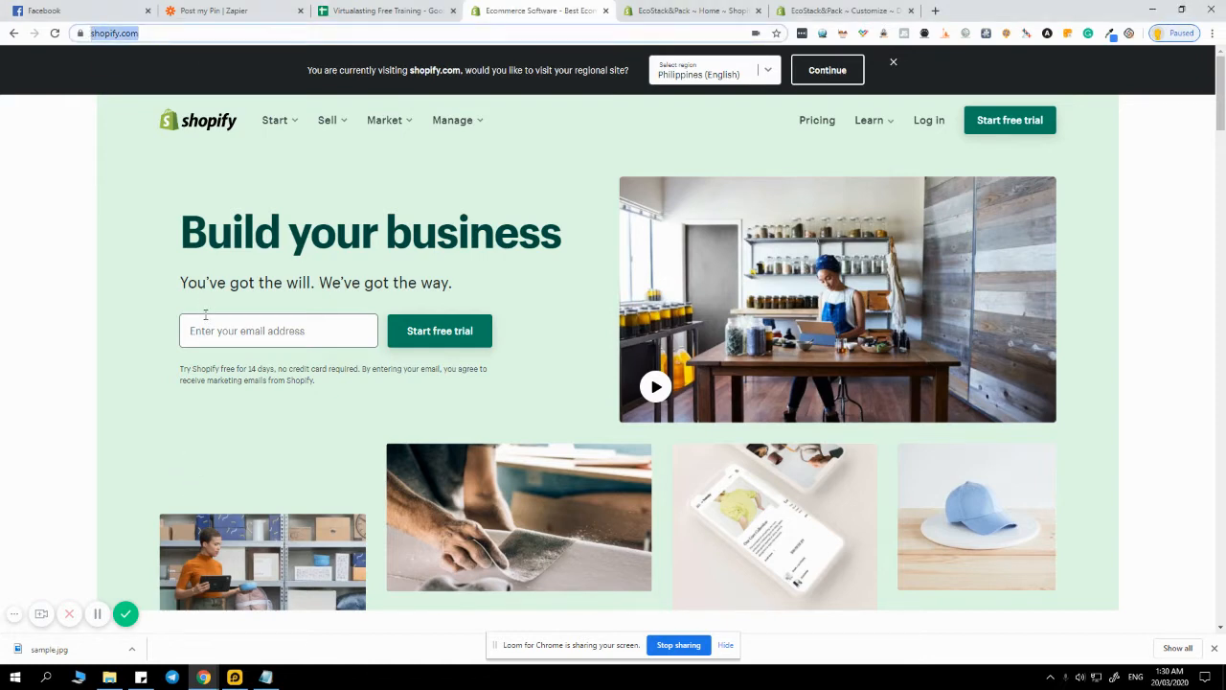
left_click(261, 330)
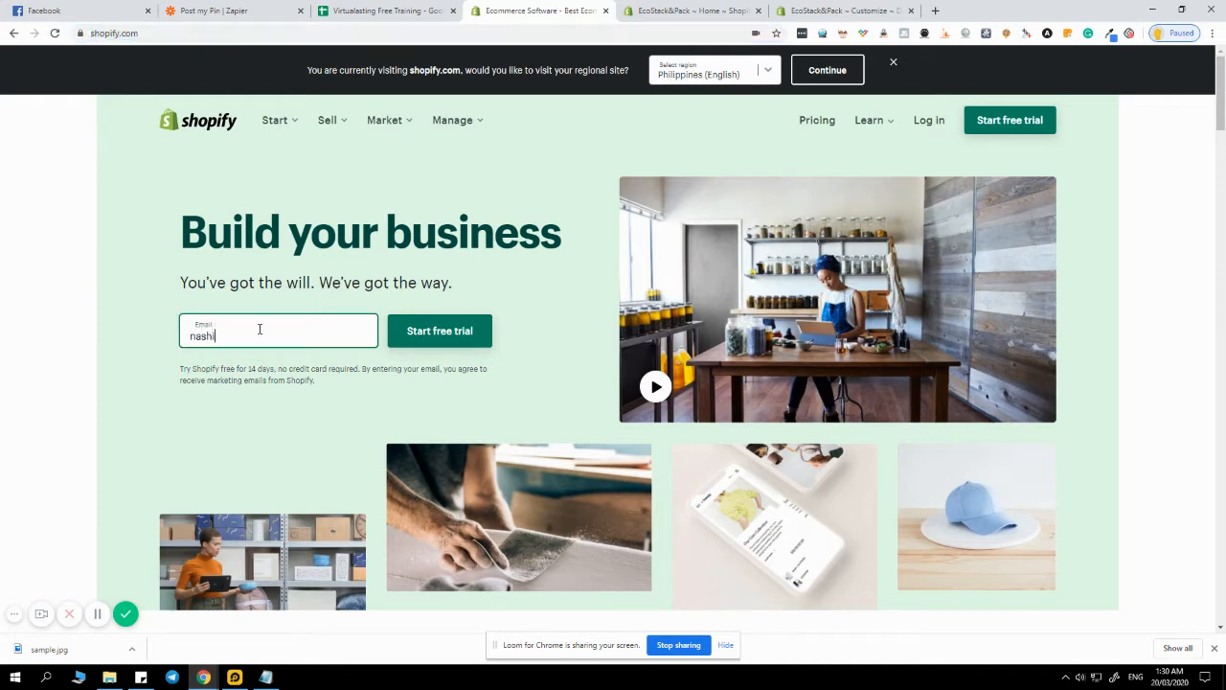
Switch to the EcoStack&Pack admin and expand the setup guide's Add product and Customize theme steps
left_click(659, 10)
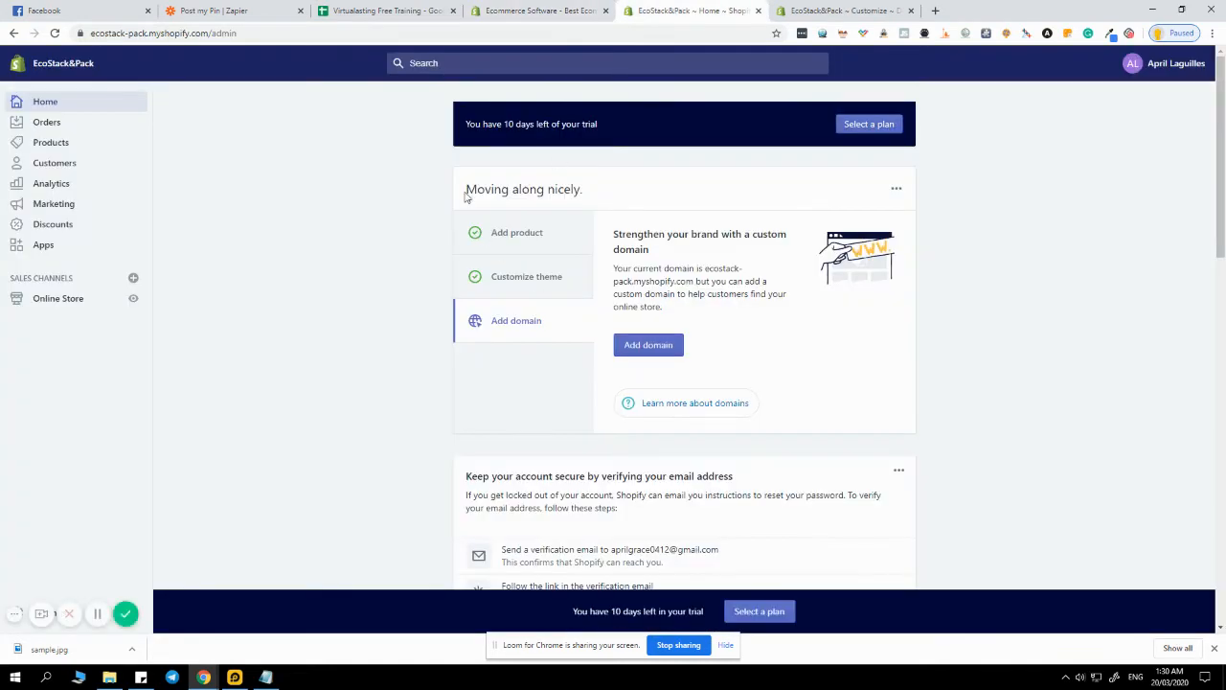
left_click(265, 36)
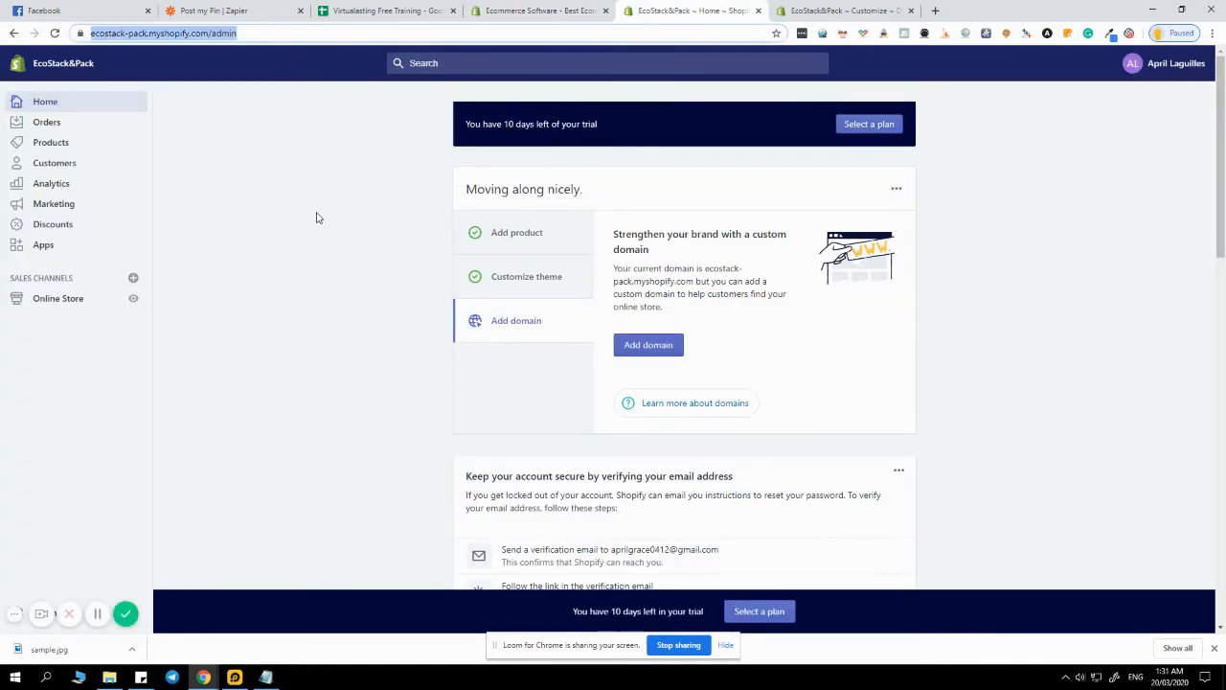
left_click(319, 206)
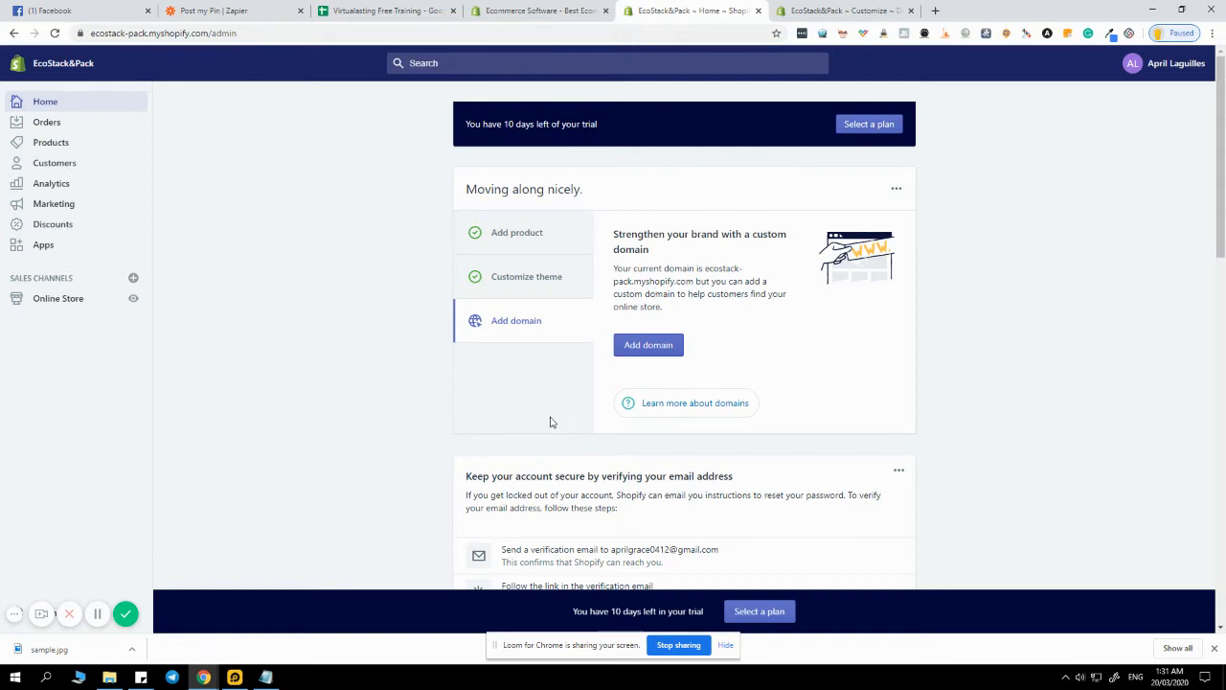
left_click(548, 249)
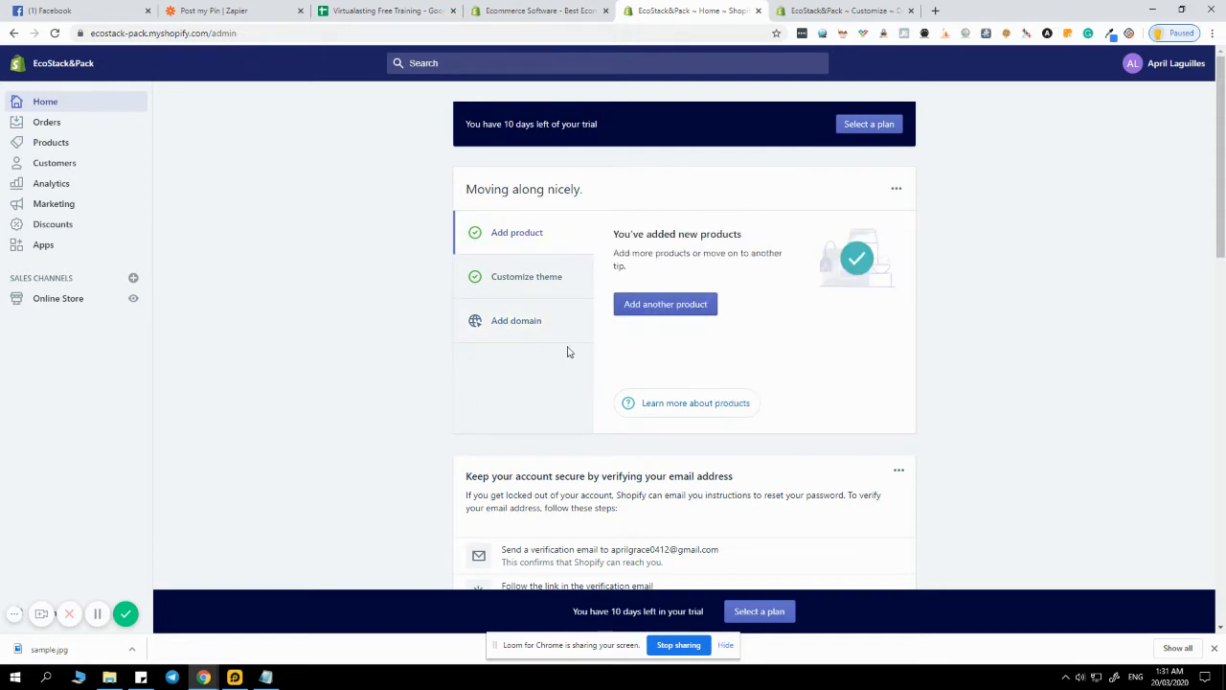
left_click(534, 276)
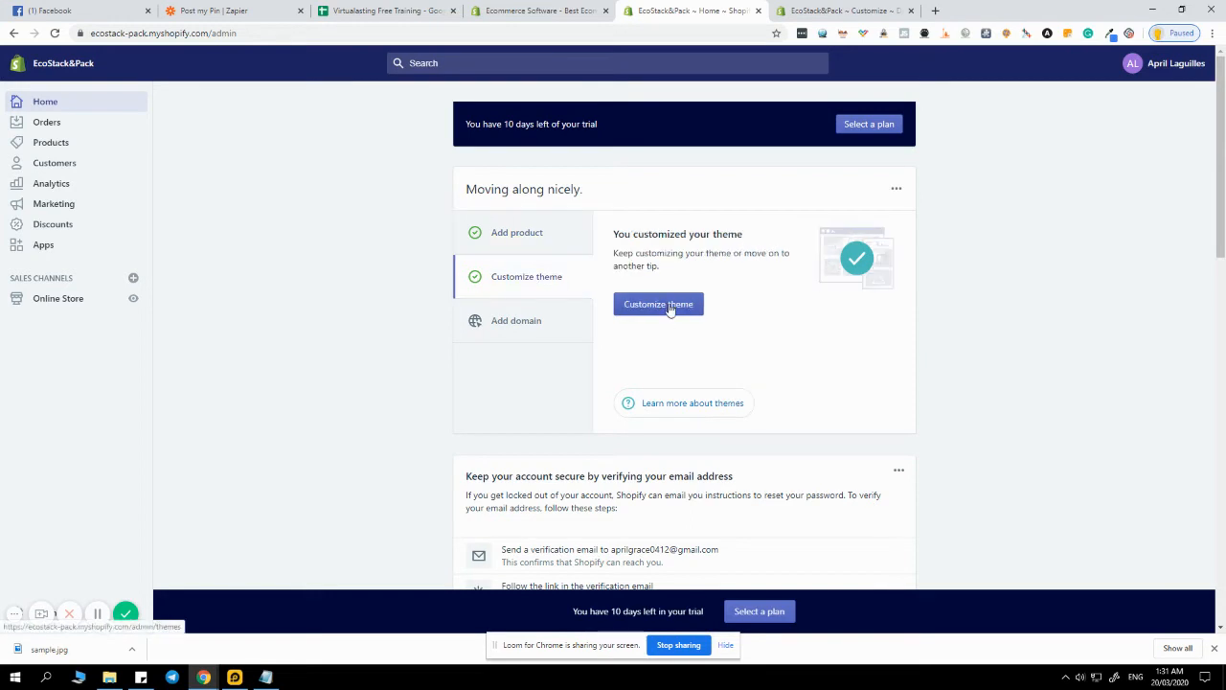
Go to Online Store > Themes and review Debut as current theme and Supply in the library
left_click(669, 306)
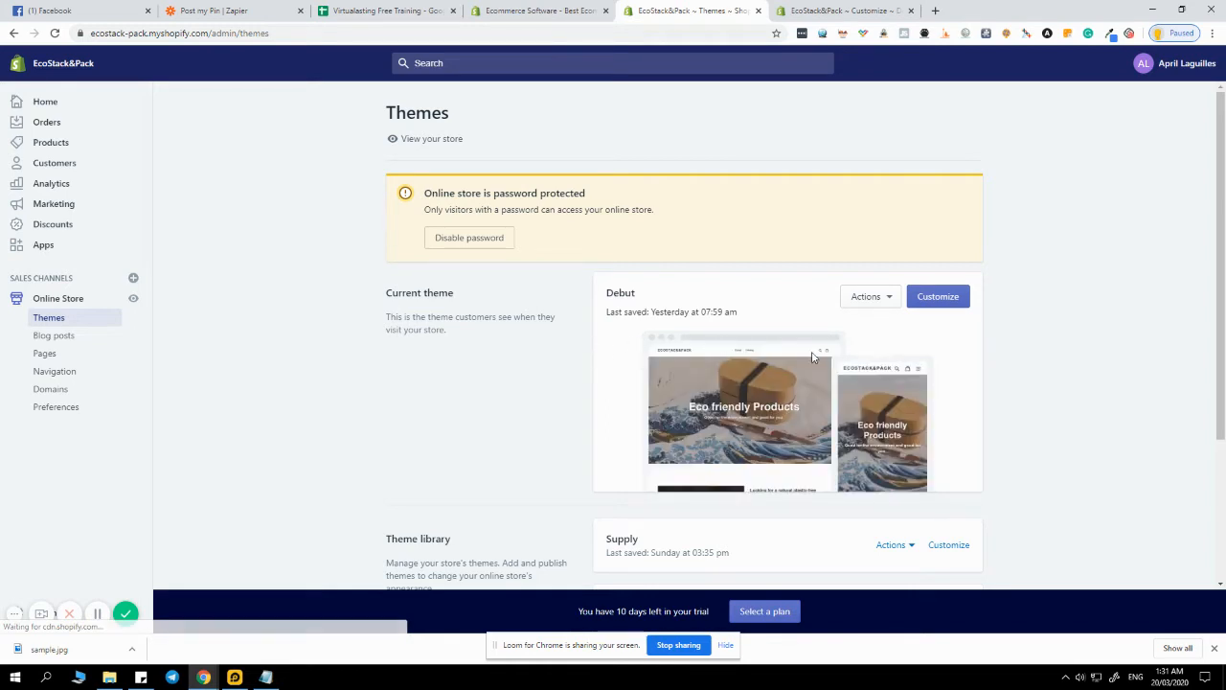
scroll(871, 392, "down", 2)
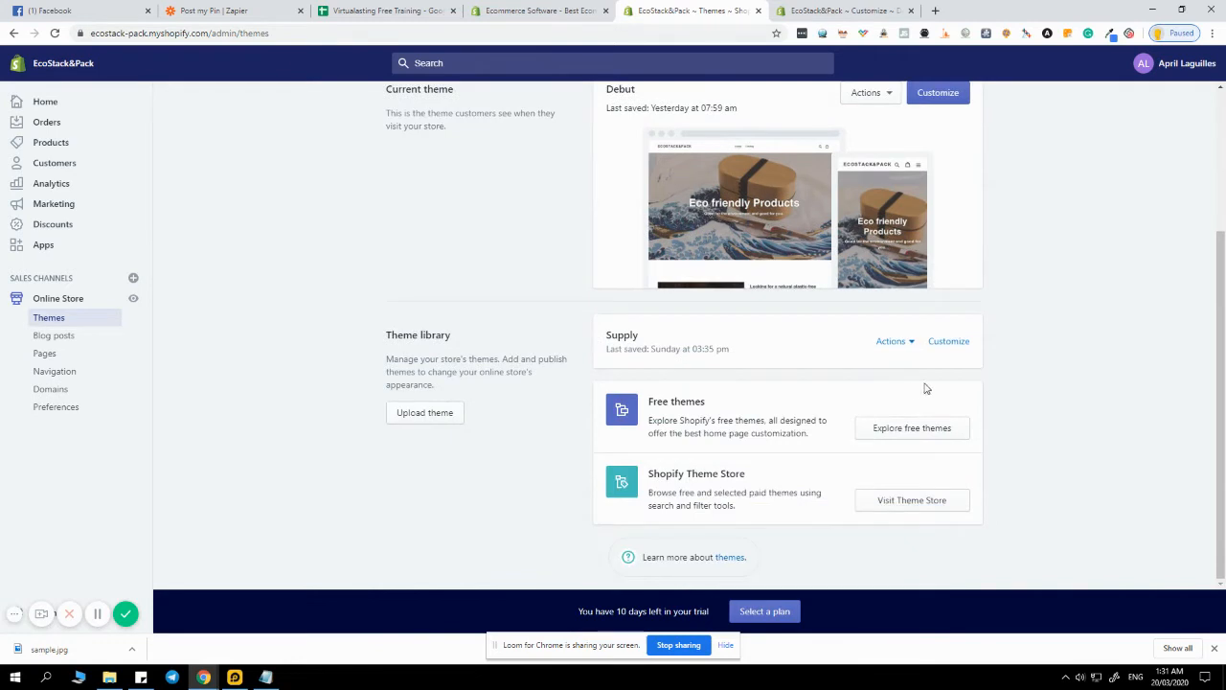
scroll(1010, 393, "up", 2)
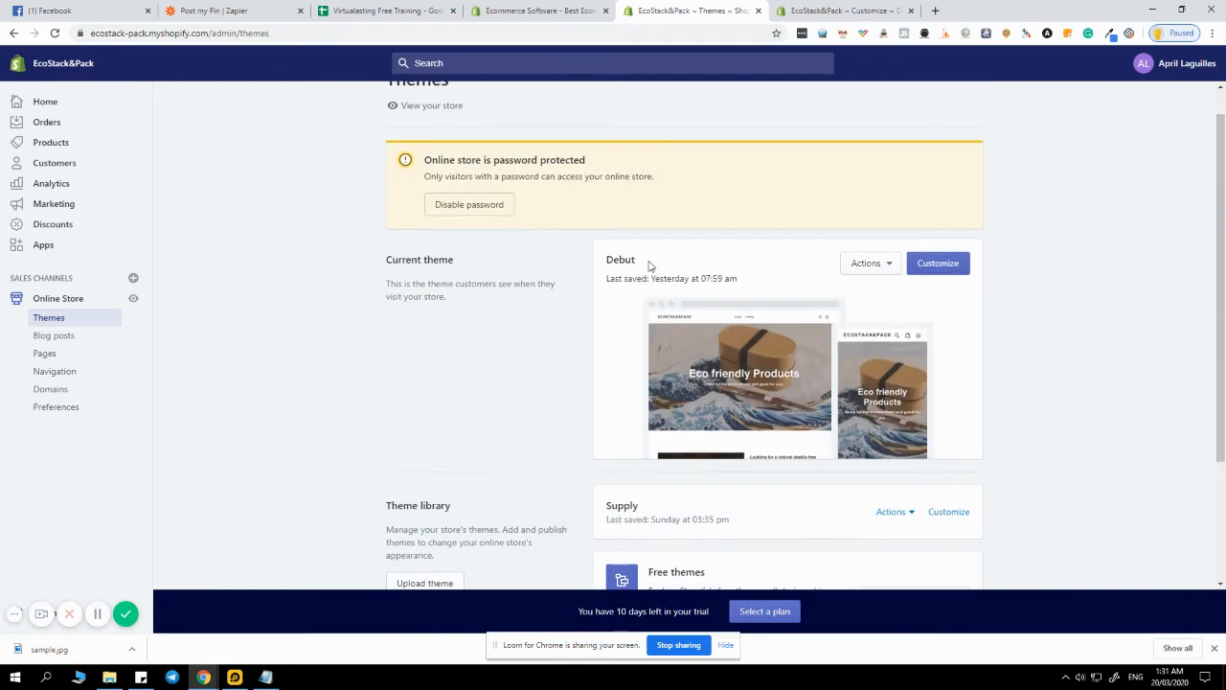
left_click_drag(648, 265, 605, 259)
left_click(310, 218)
scroll(532, 348, "down", 3)
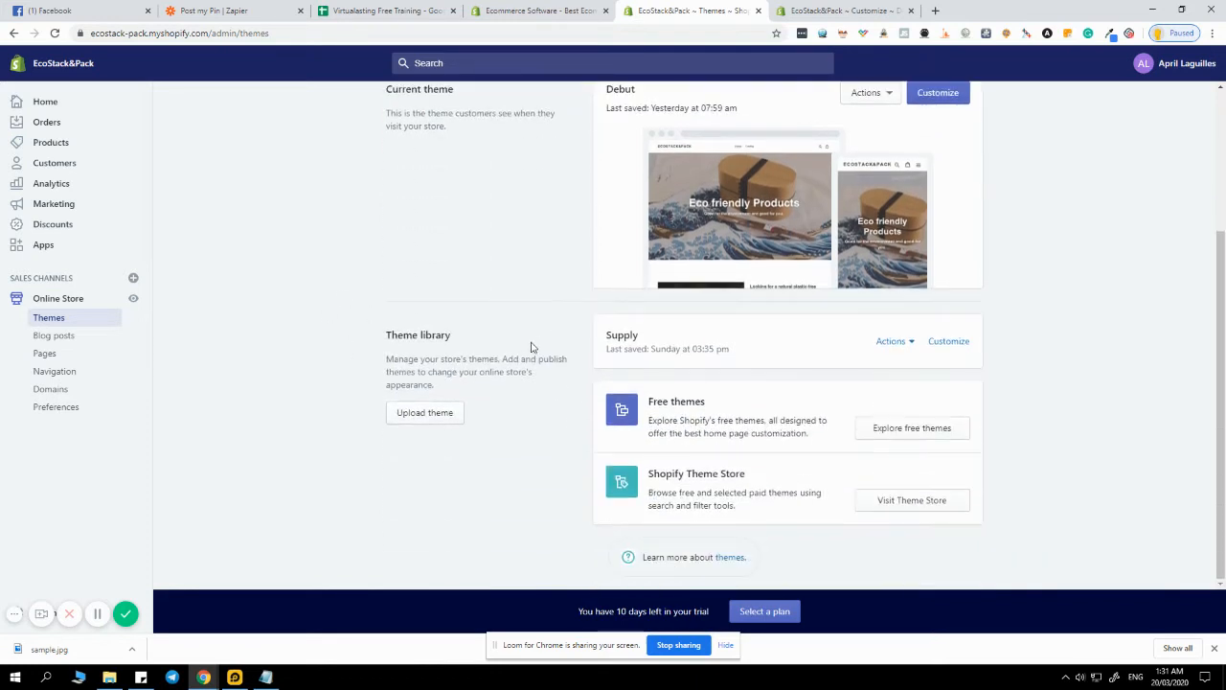
scroll(527, 431, "up", 3)
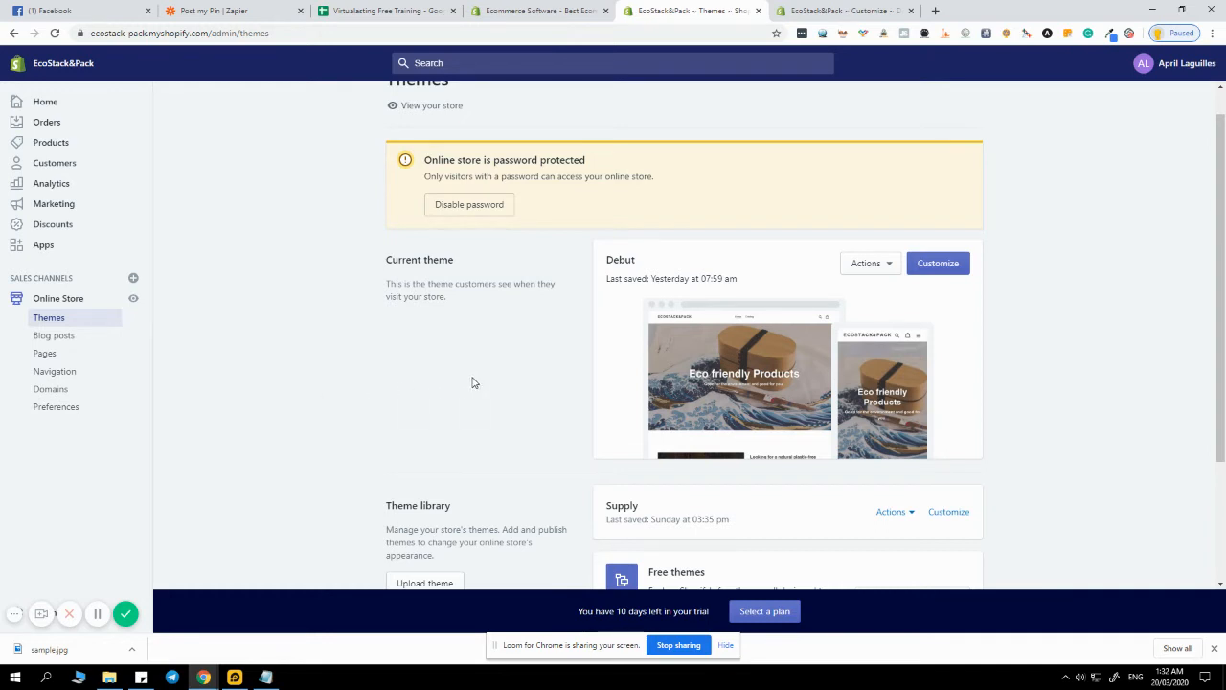
scroll(509, 369, "up", 1)
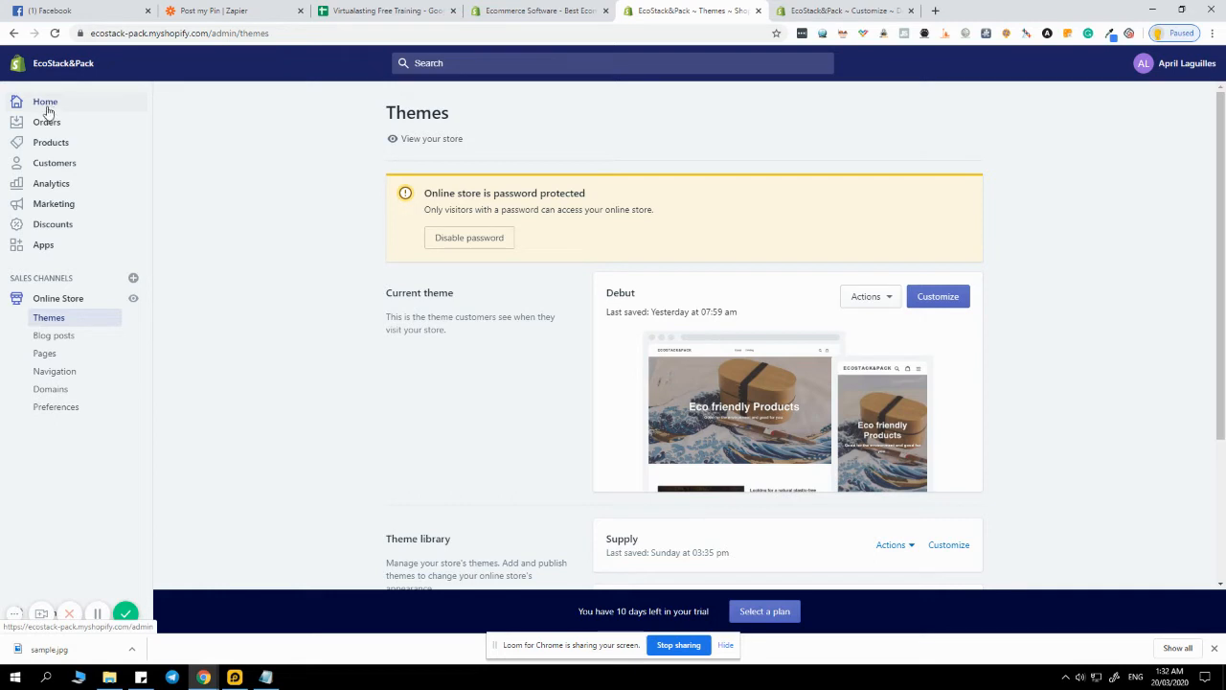
Return to Home and start adding another product from the setup guide
left_click(47, 107)
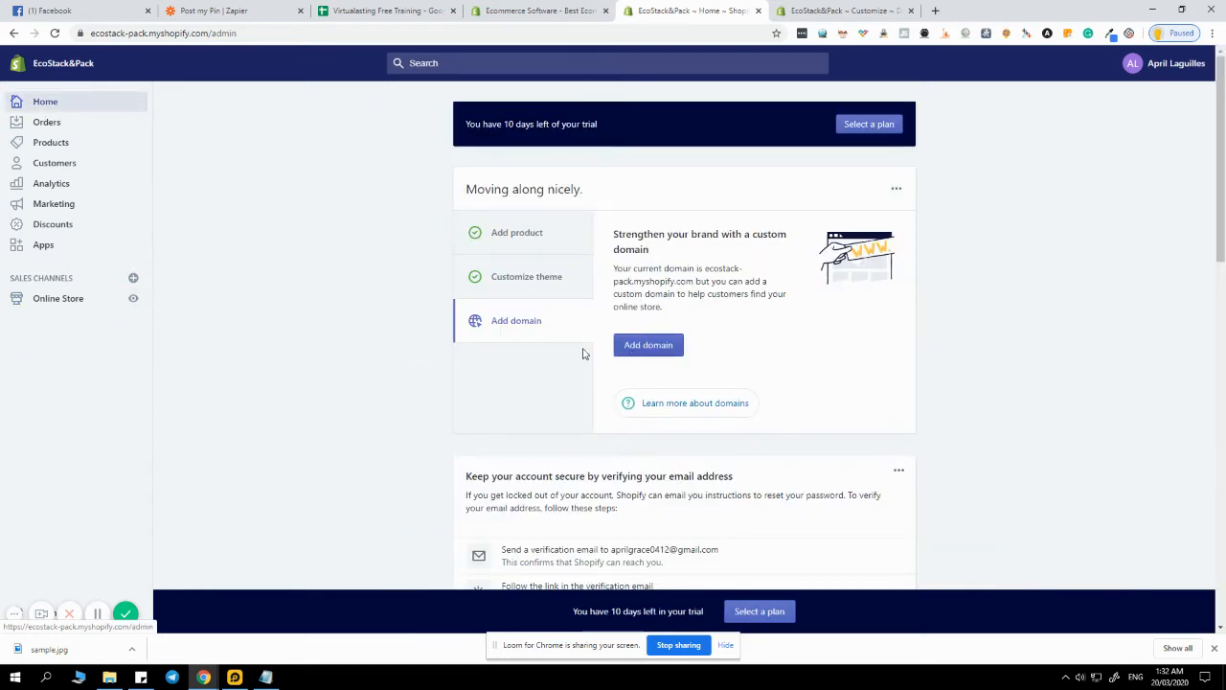
left_click(515, 235)
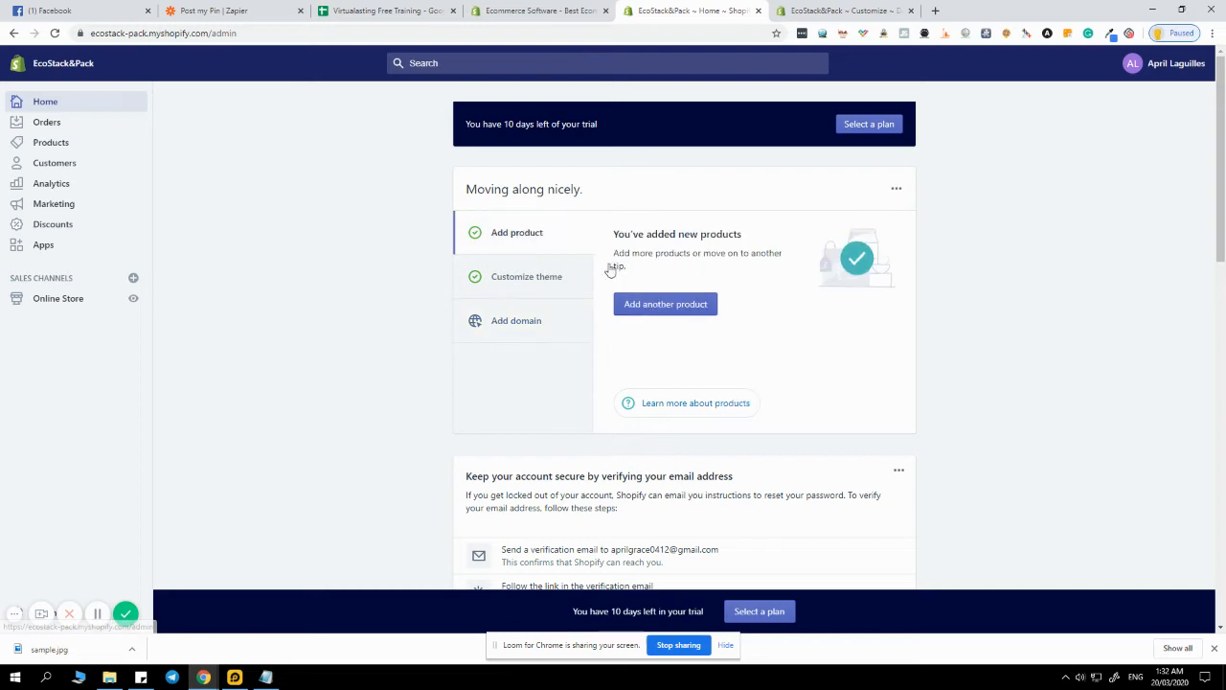
left_click(676, 306)
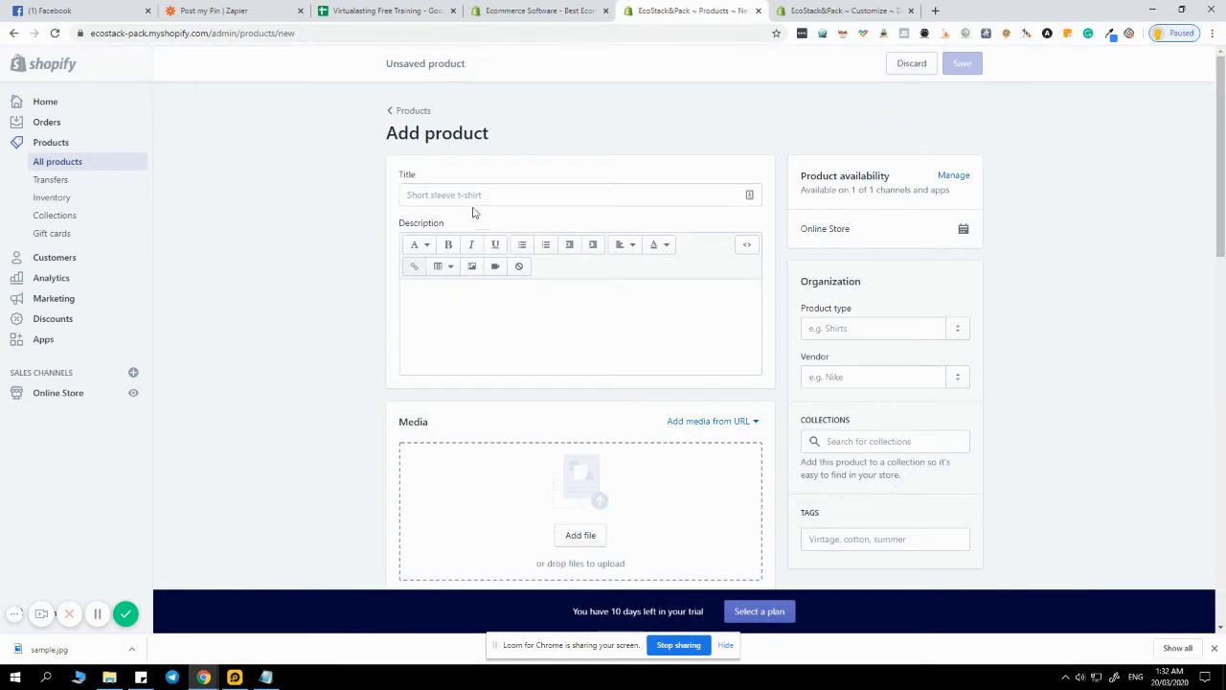
Title the new product '6 in 1 Travel bag organizers'
left_click(498, 197)
left_click(508, 331)
left_click(485, 197)
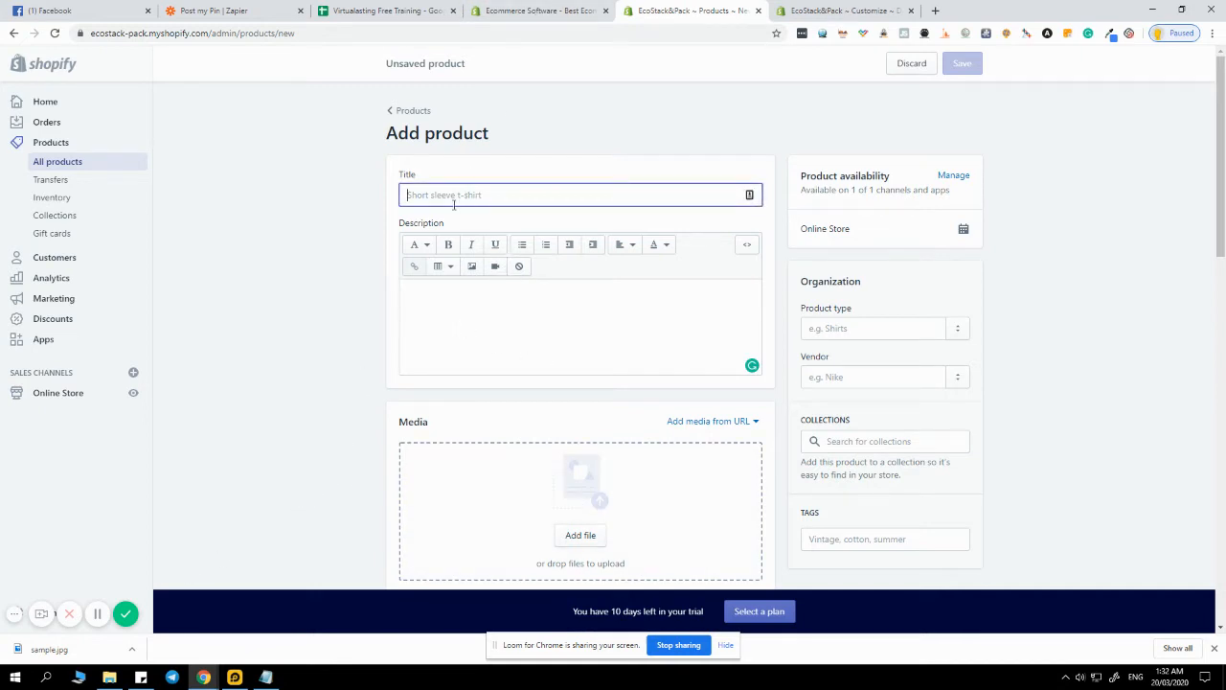
type("T")
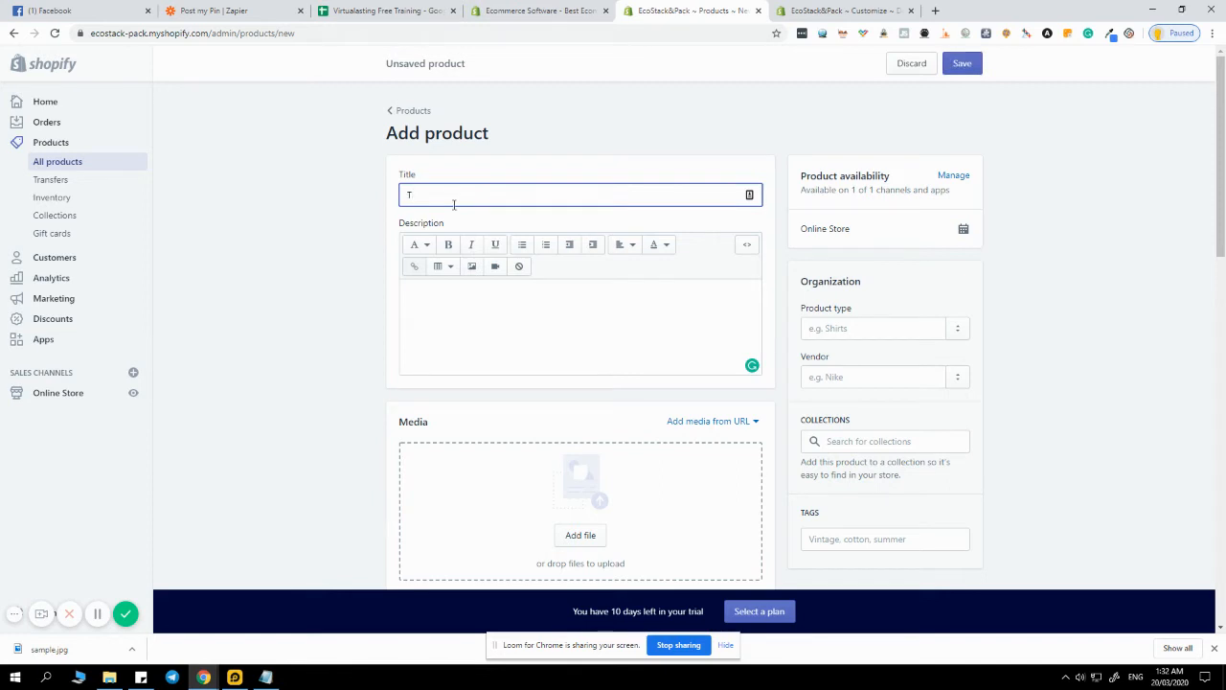
key("BackSpace")
type("6 in 1 Travel bag organizers")
left_click(476, 310)
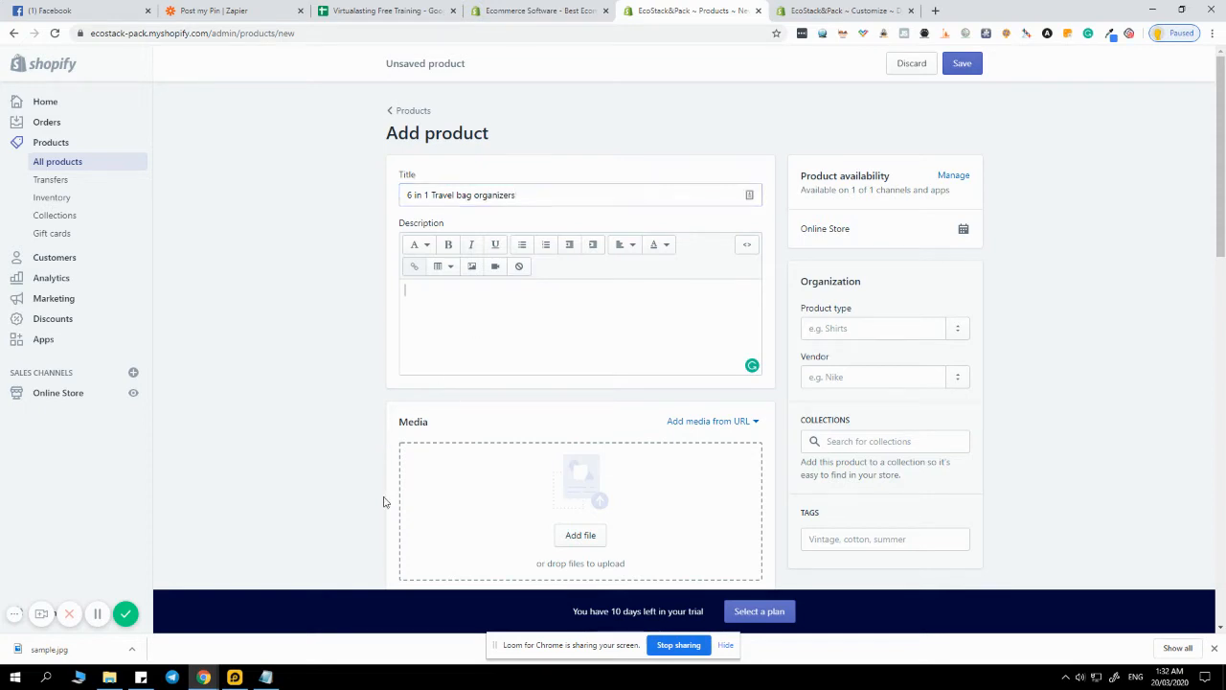
Copy the note's text from the travel bag organizer folder and paste it as the product description
left_click(110, 677)
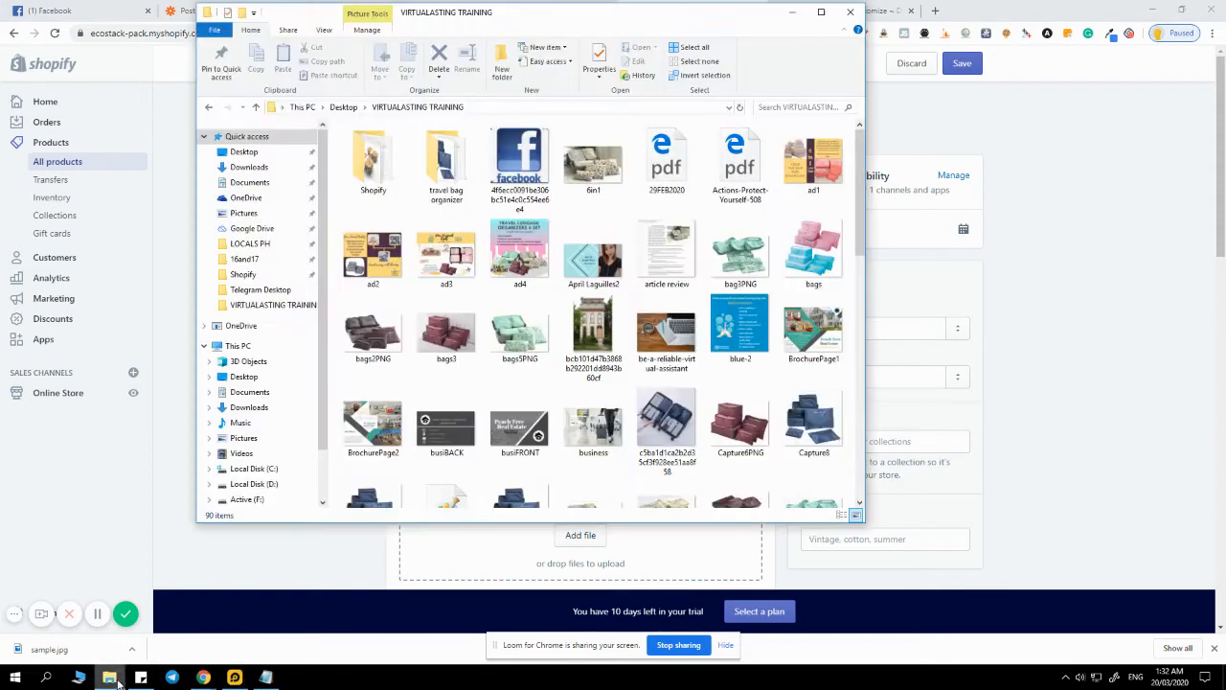
double_click(445, 161)
double_click(747, 158)
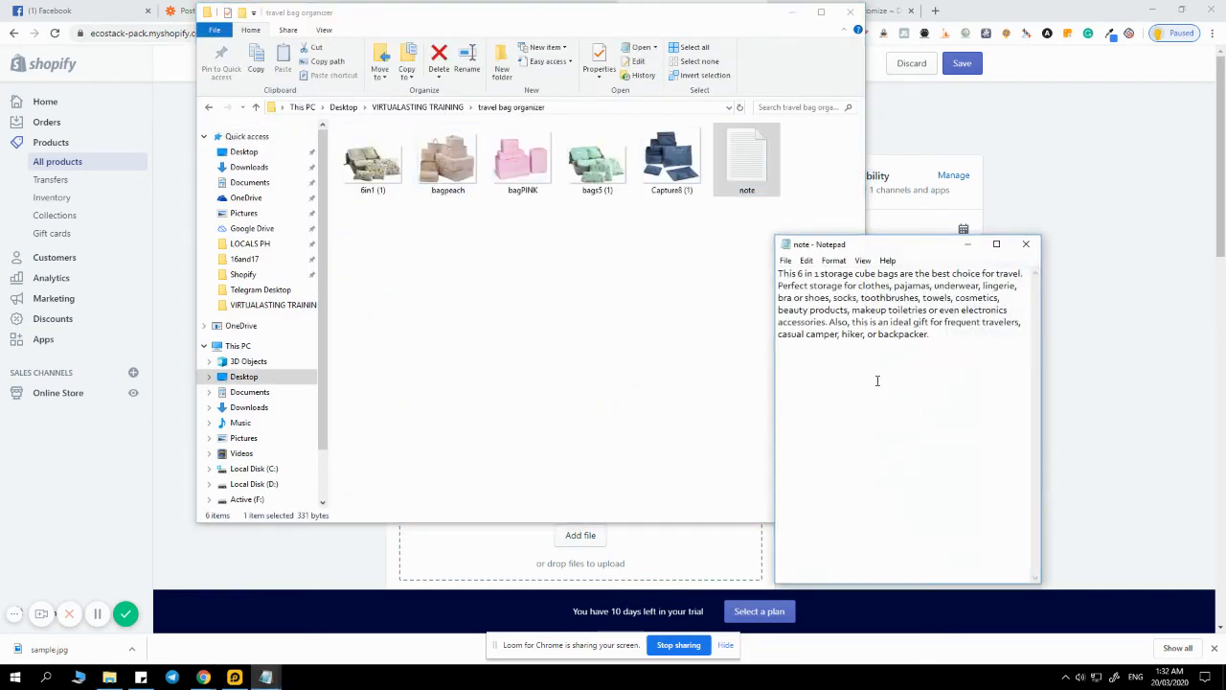
key("ctrl+a")
key("ctrl+c")
left_click(120, 526)
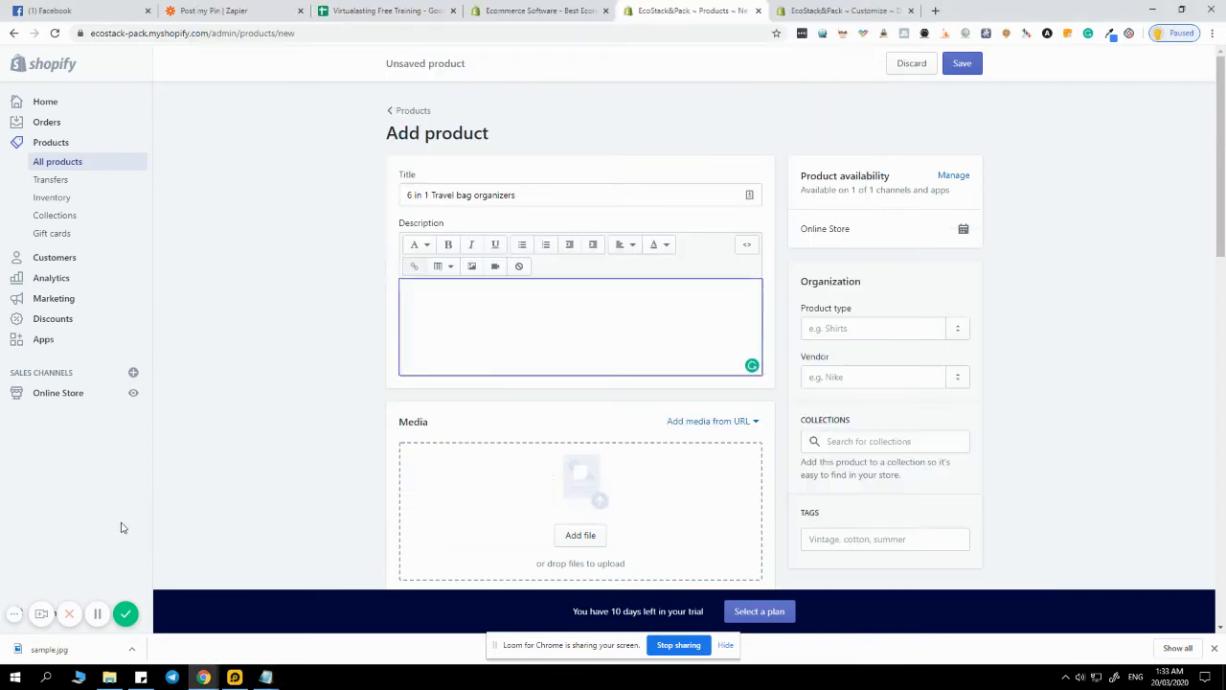
left_click(486, 340)
key("ctrl+v")
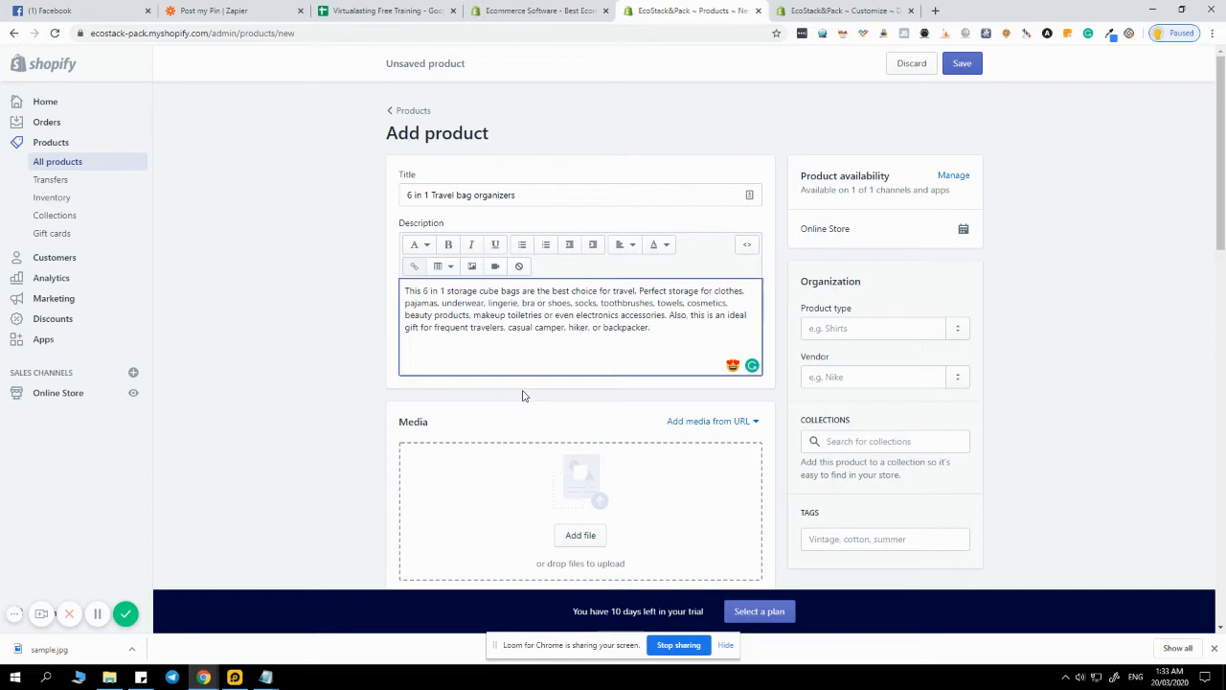
Upload the five bag images from the travel bag organizer folder, leaving out the note
scroll(523, 396, "down", 1)
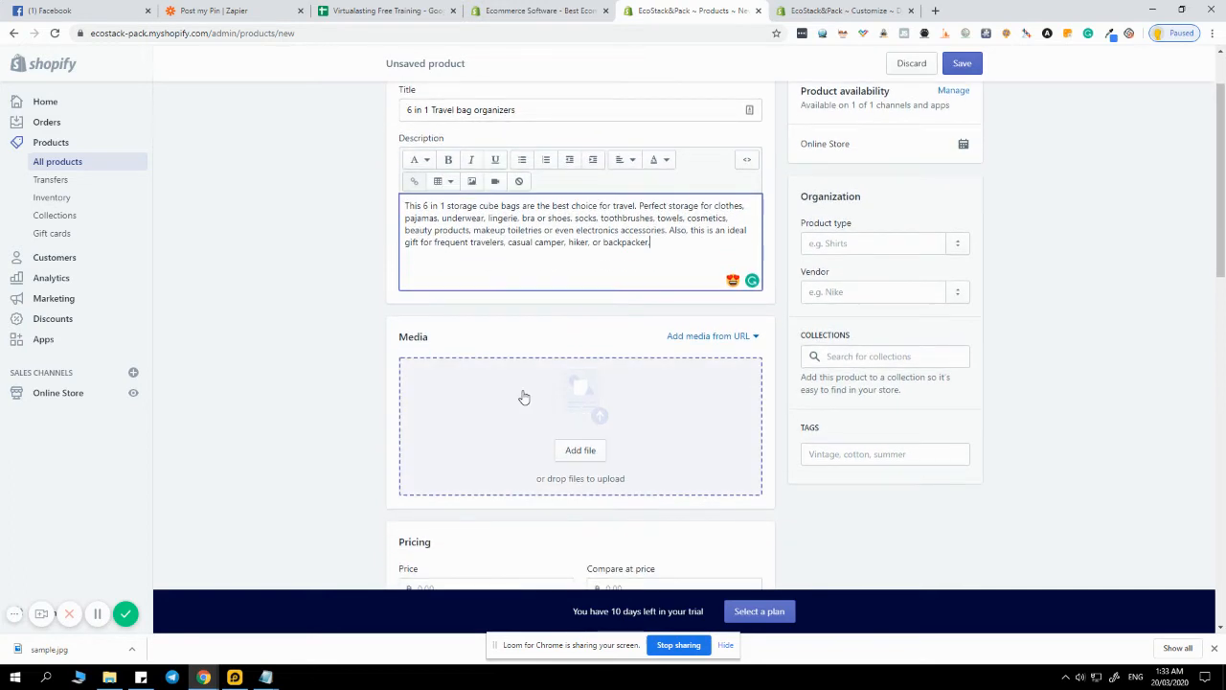
scroll(652, 426, "down", 1)
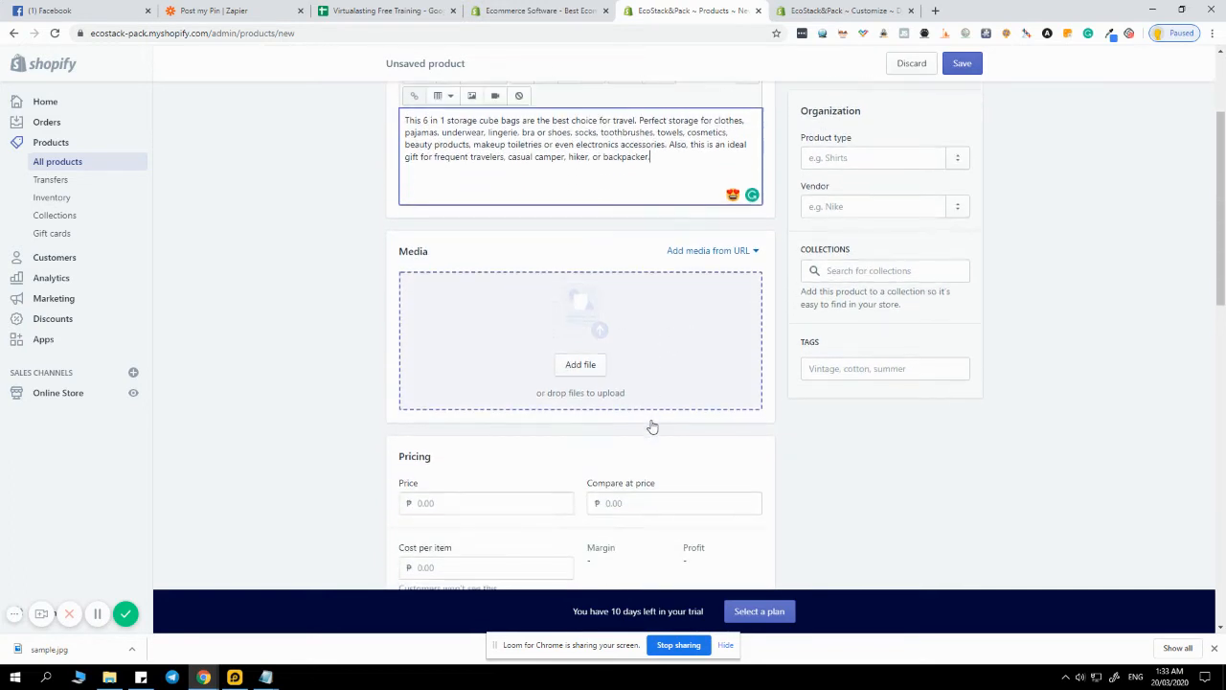
left_click(580, 365)
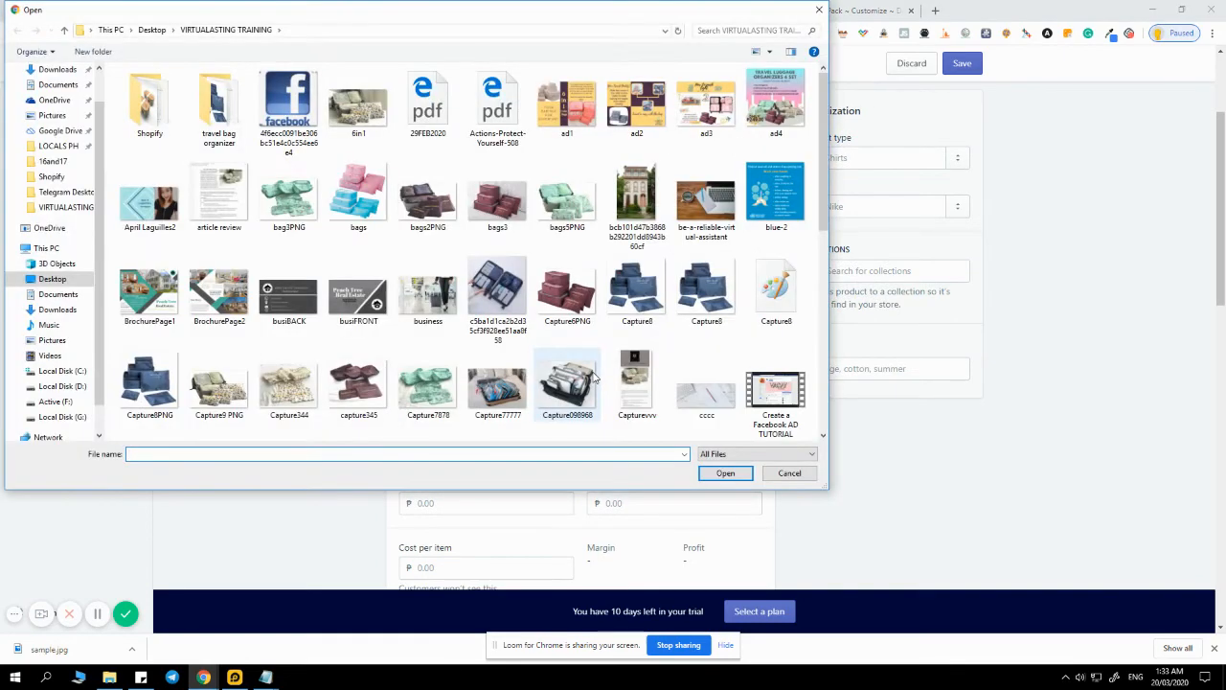
left_click(171, 124)
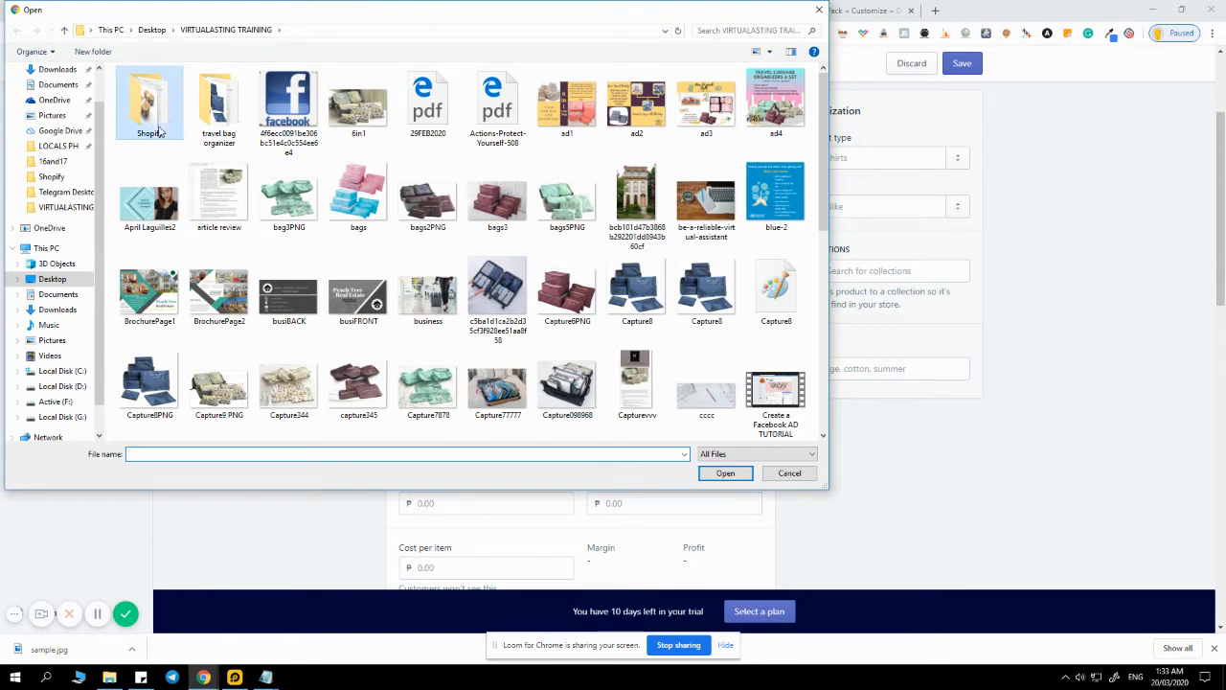
double_click(222, 119)
key("ctrl+a")
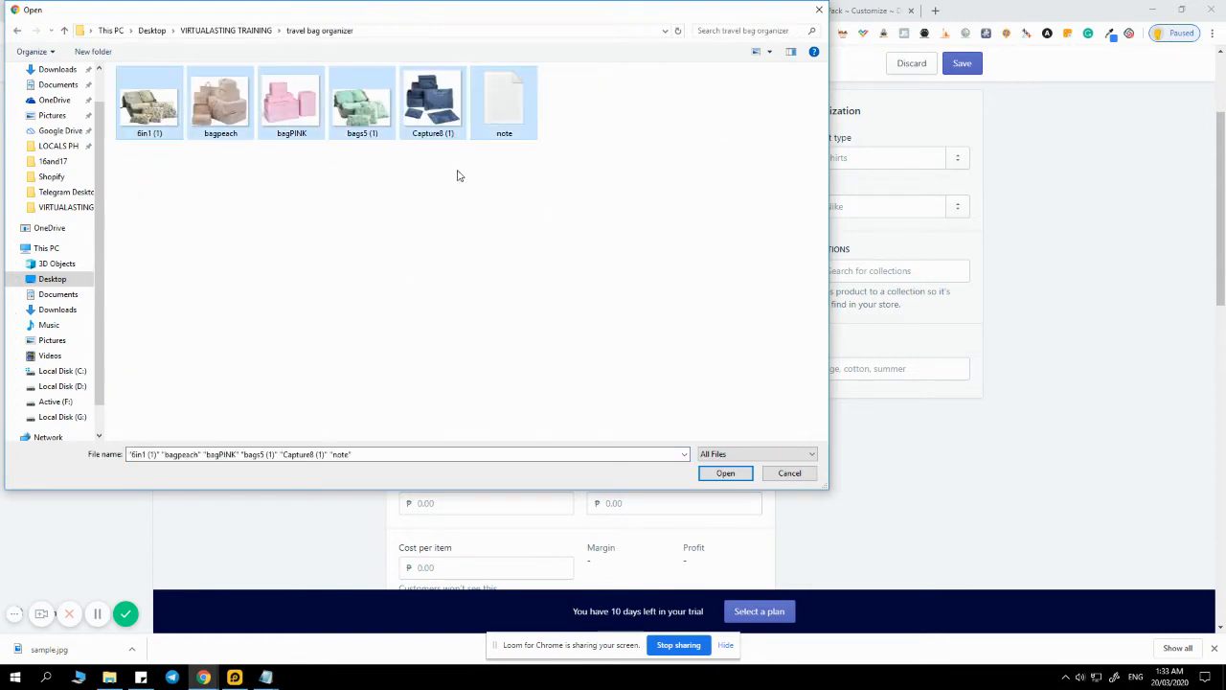
left_click(496, 119, "ctrl")
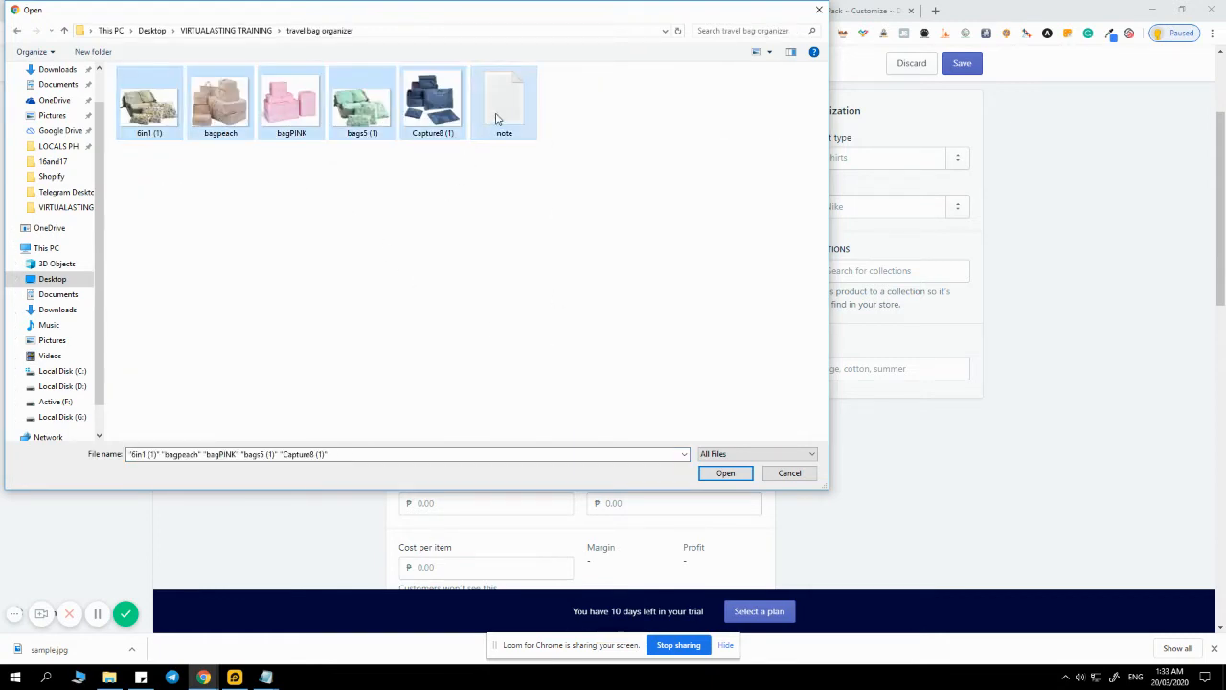
left_click(725, 473)
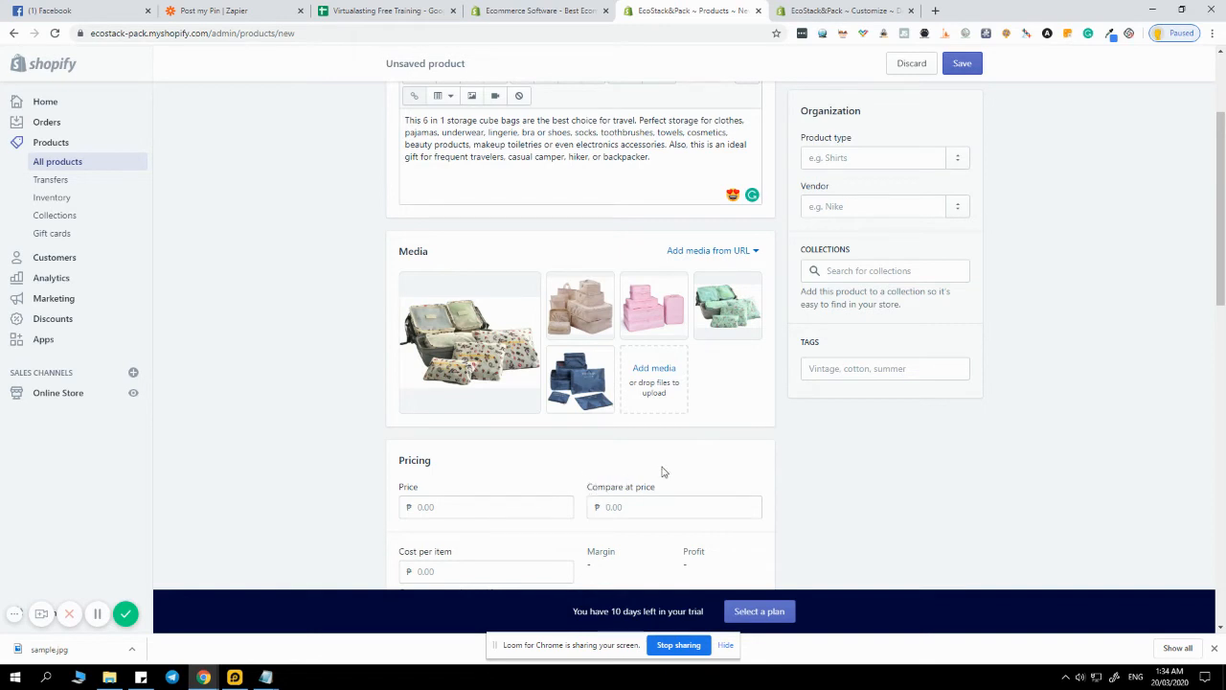
Enter a price of 300 and a cost per item of 350, giving a -16.7% margin
scroll(660, 470, "down", 2)
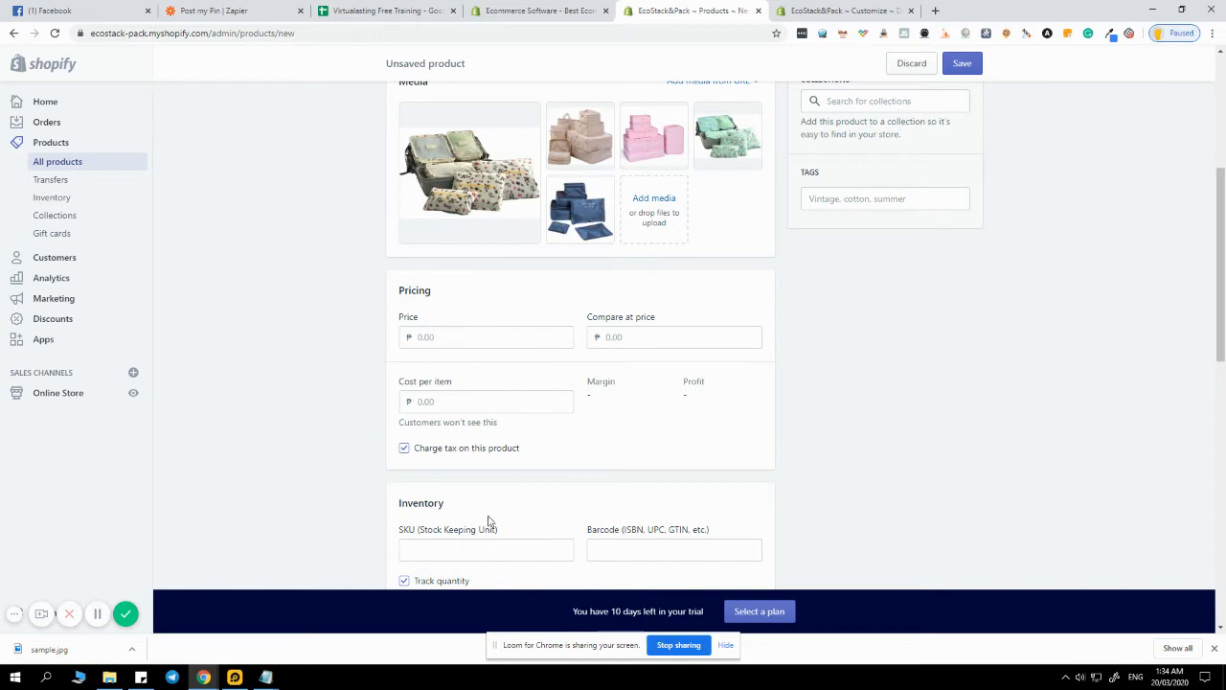
left_click(453, 335)
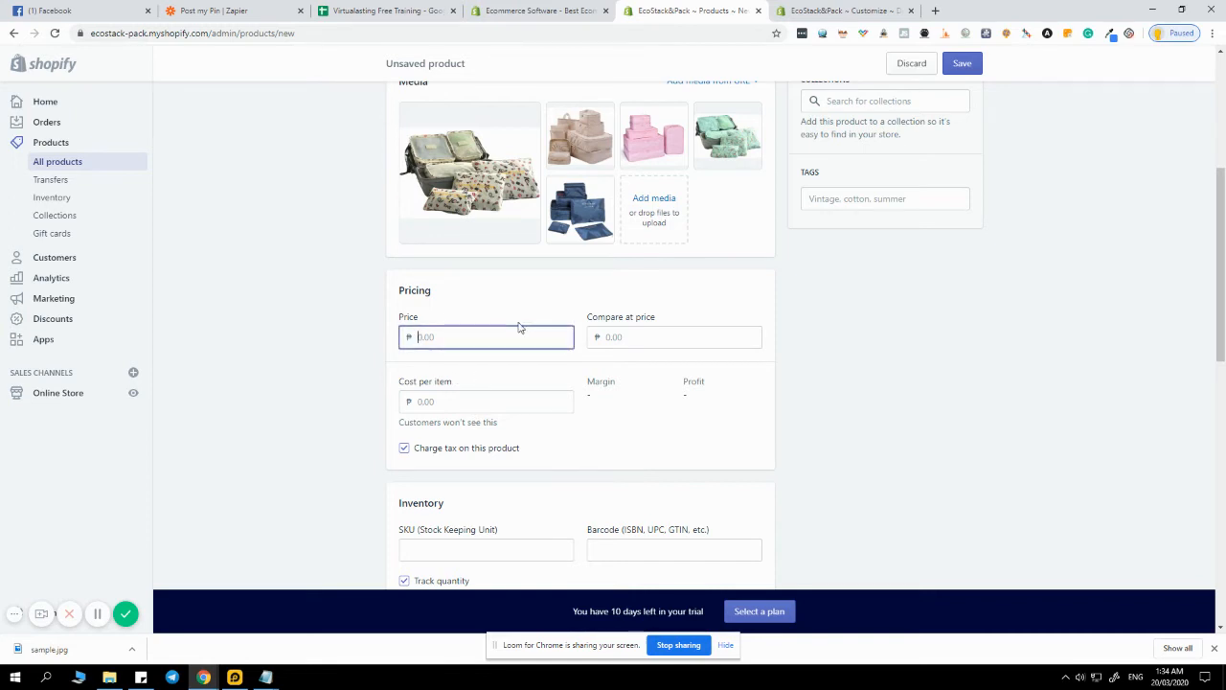
type("300")
left_click(497, 406)
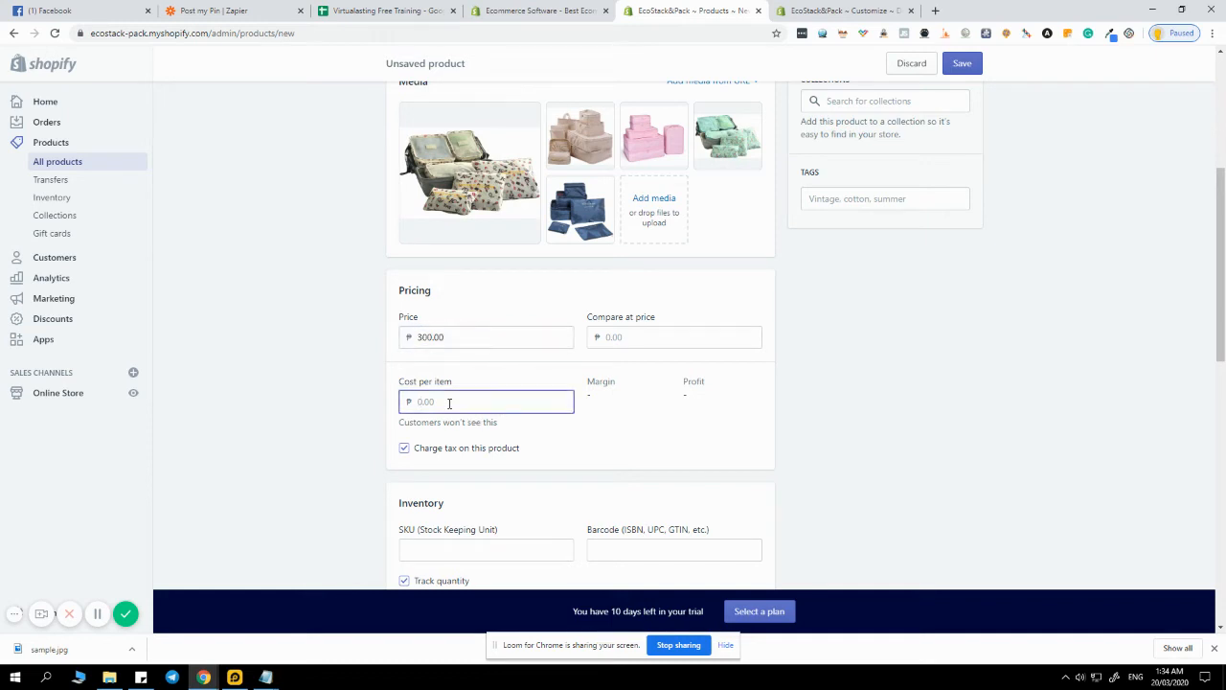
type("350")
left_click(620, 444)
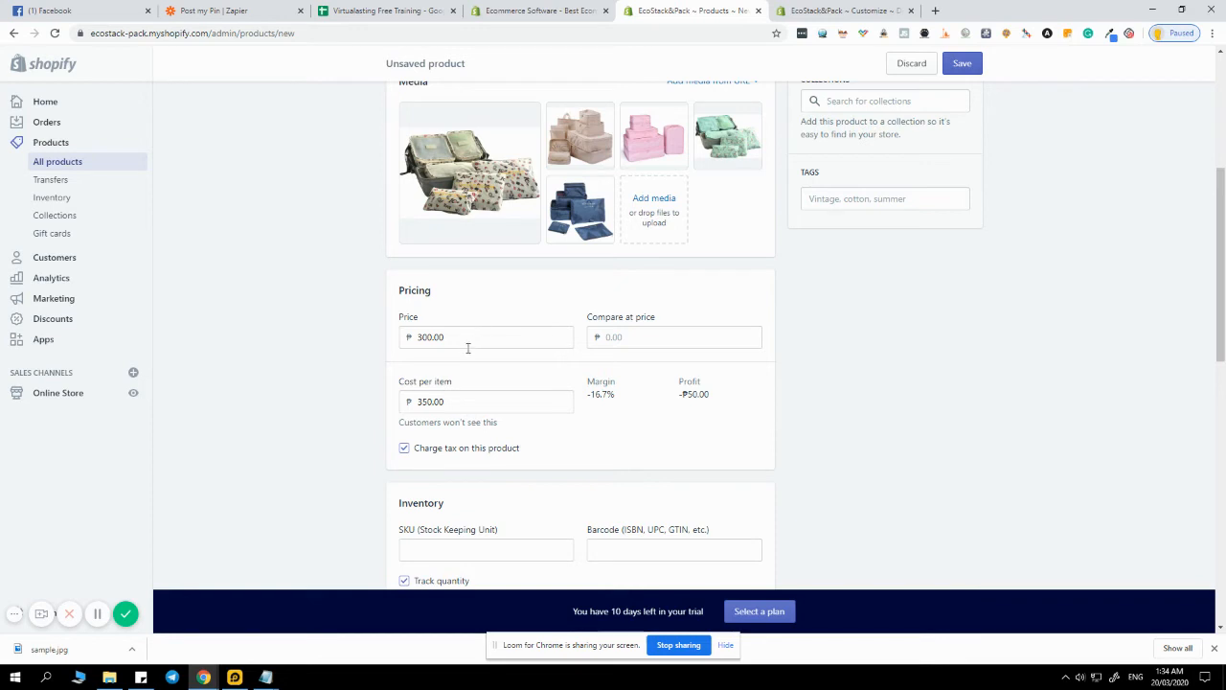
scroll(492, 405, "down", 1)
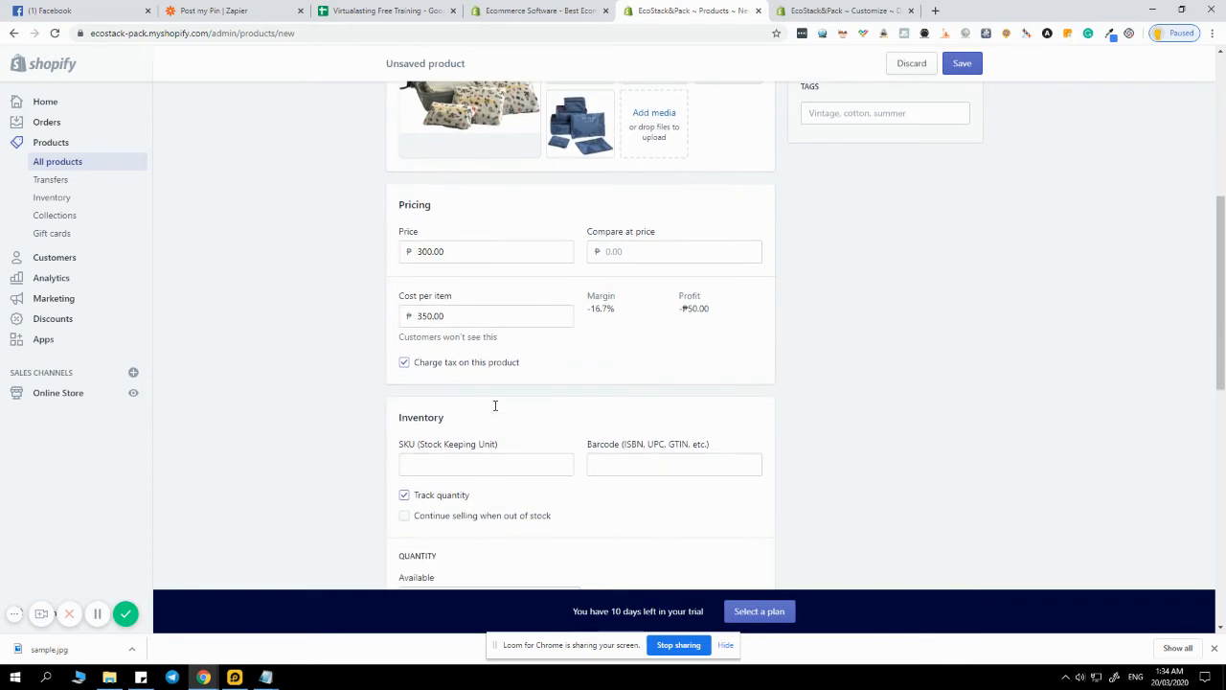
left_click(466, 254)
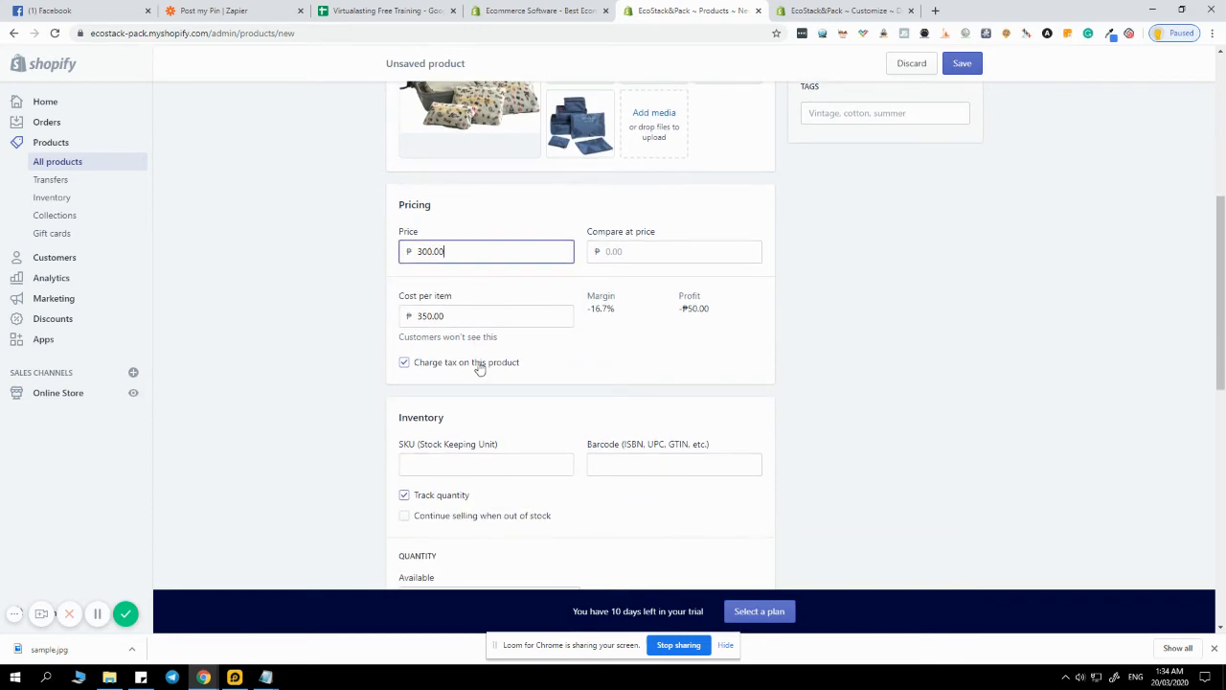
left_click(481, 317)
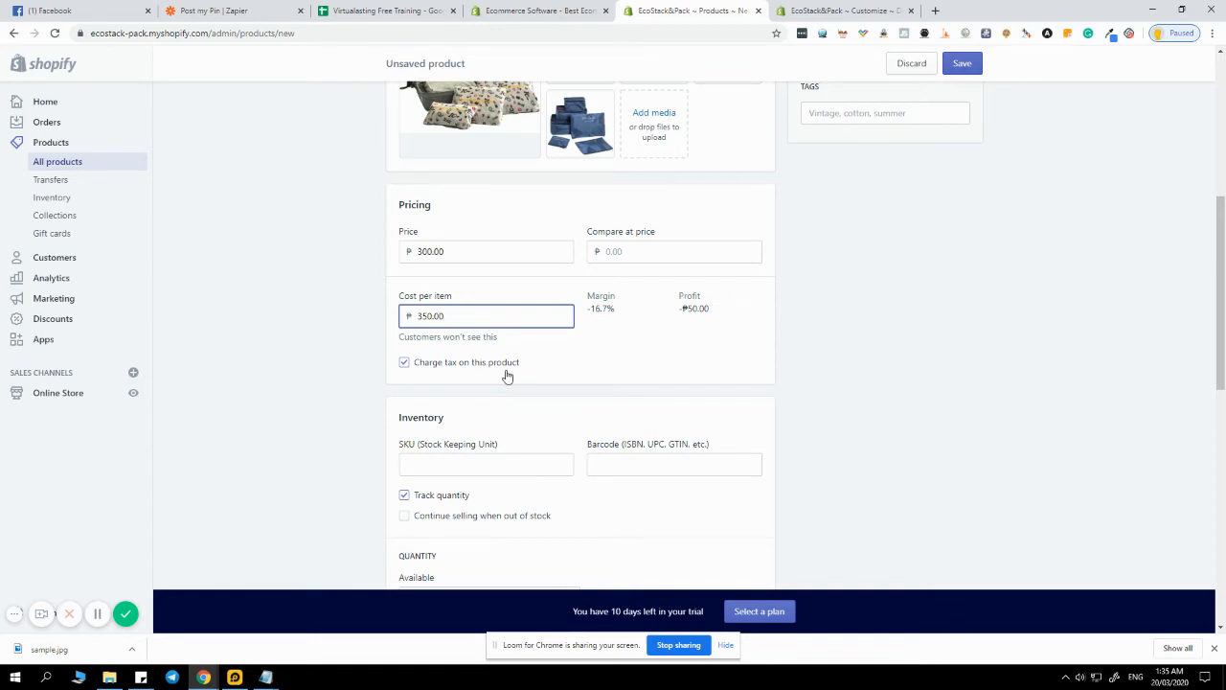
left_click(467, 465)
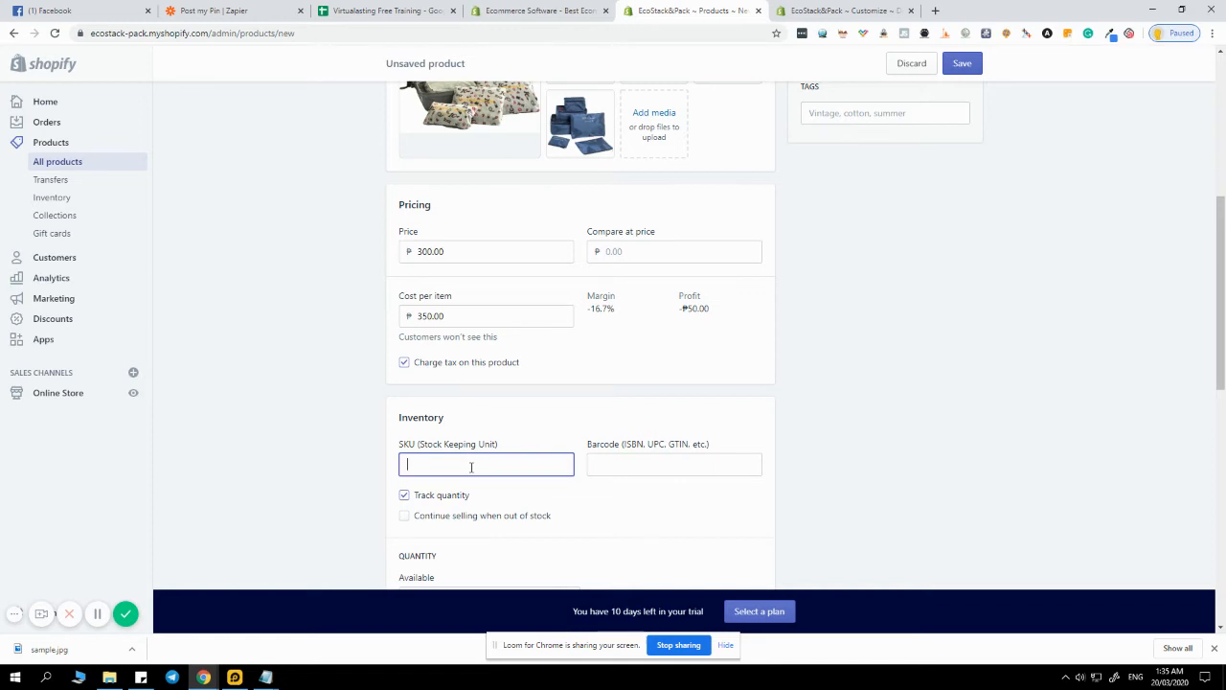
Enter SKU 100 and change the available inventory quantity from 0 to 50
type("100")
left_click(377, 536)
scroll(377, 536, "down", 3)
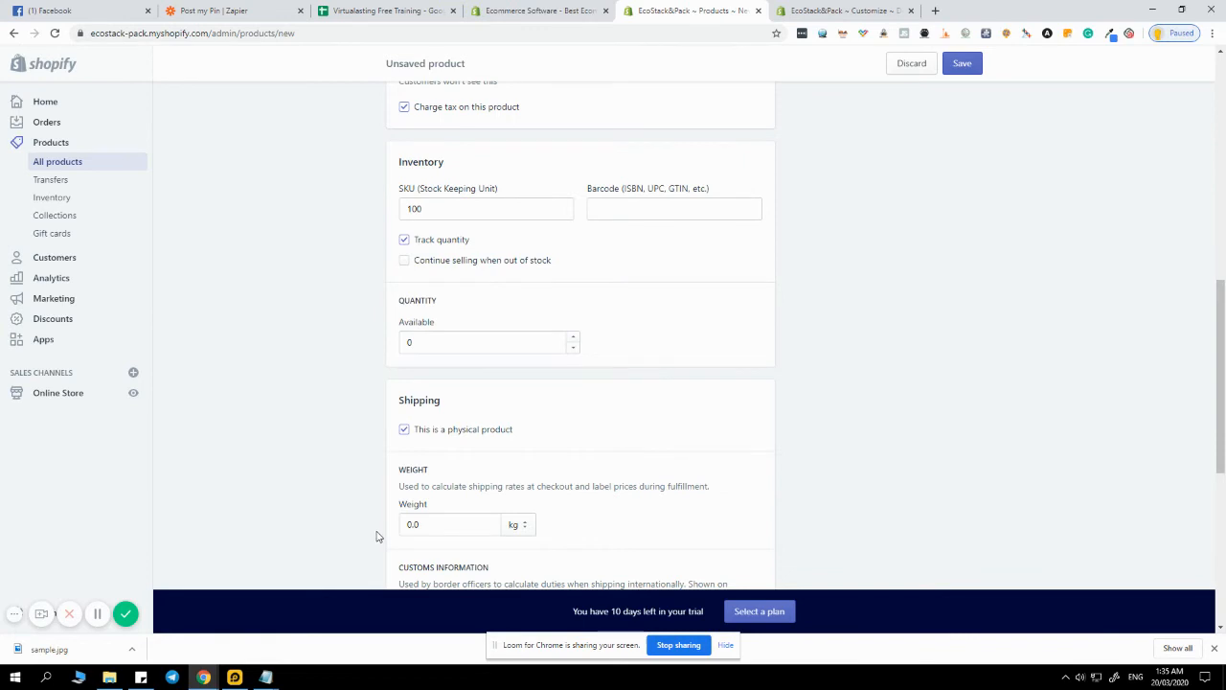
left_click(512, 349)
key("BackSpace")
left_click(388, 354)
scroll(698, 350, "down", 2)
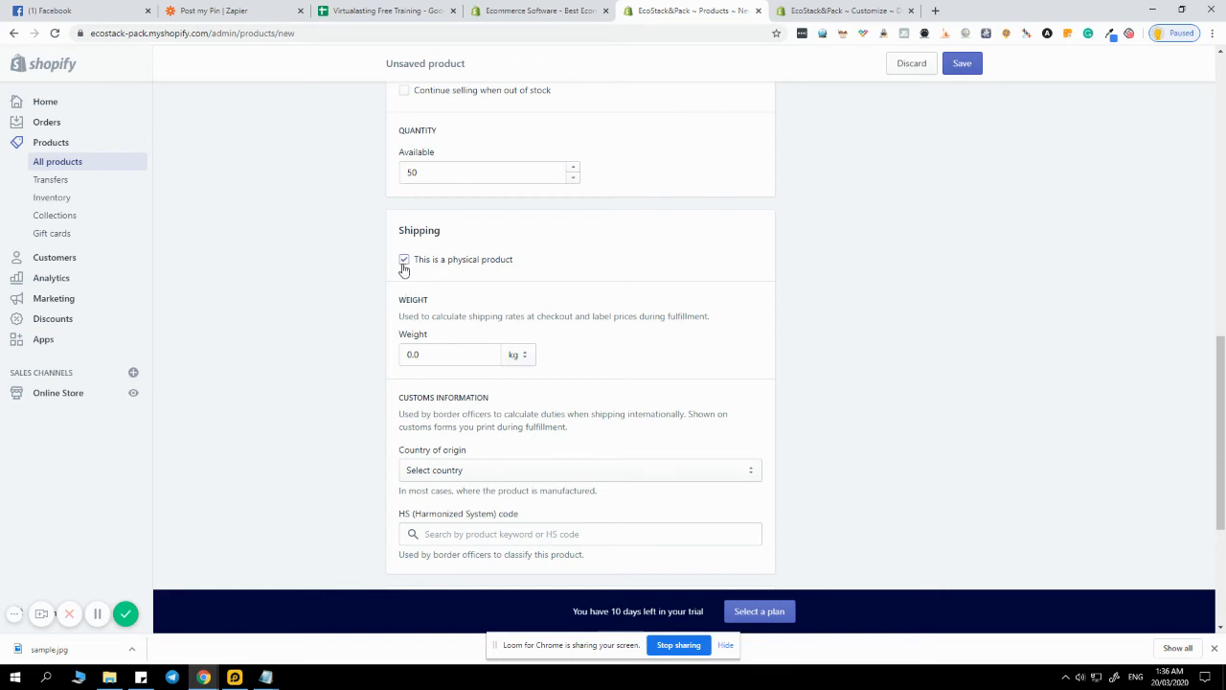
Toggle 'This is a physical product' off and back on, and enter a weight of 3 kg
left_click(404, 266)
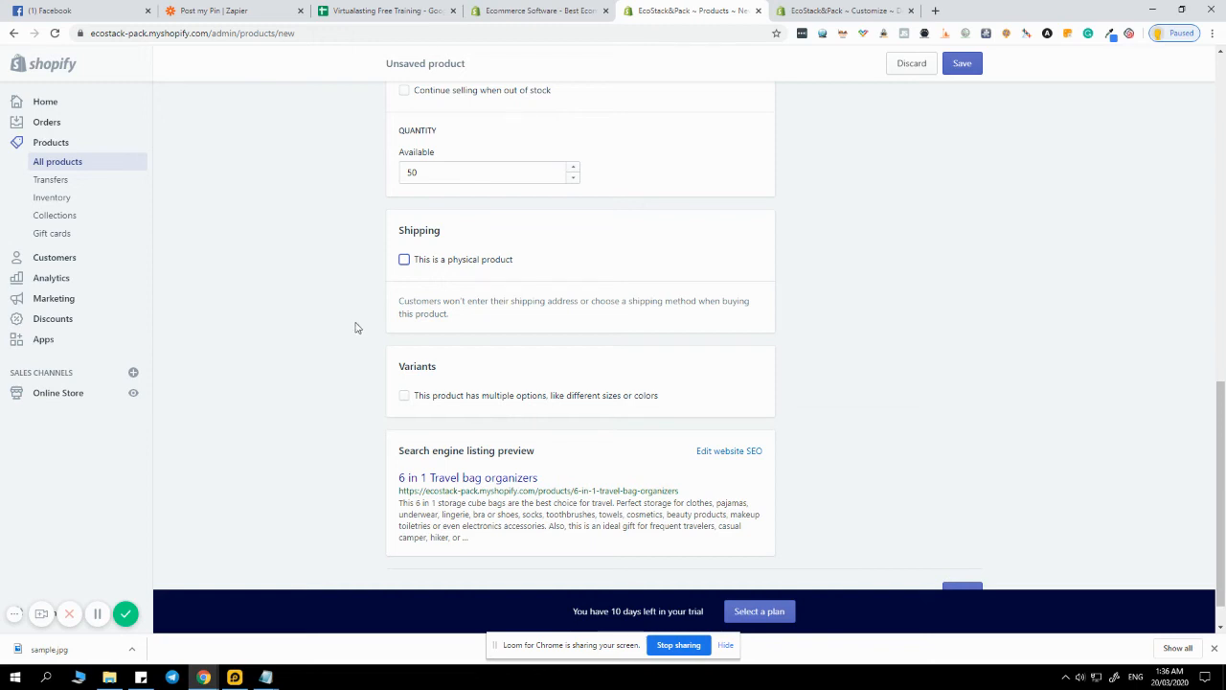
left_click(406, 264)
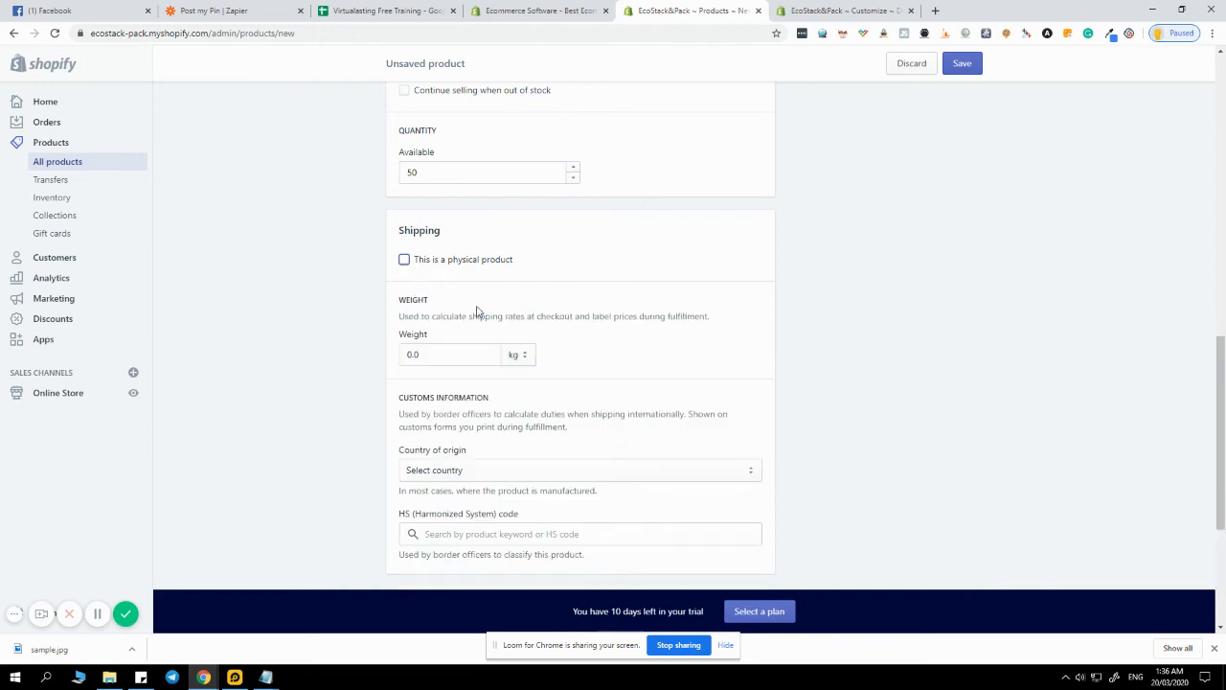
left_click(472, 355)
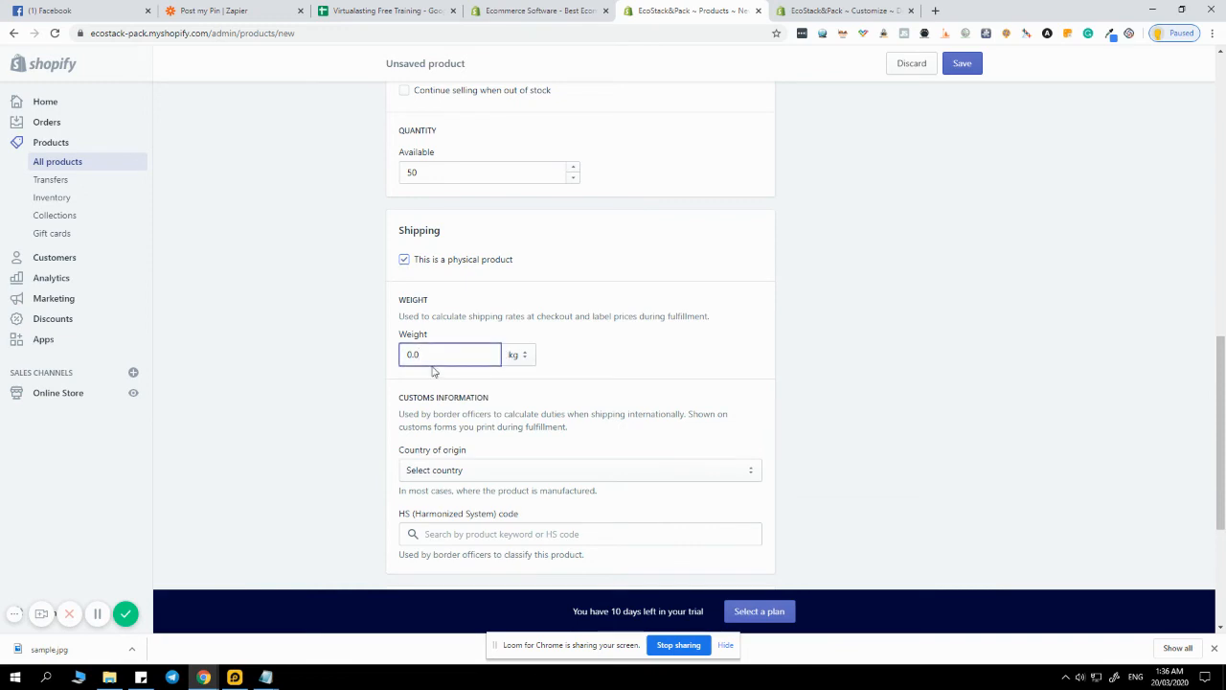
key("BackSpace")
key("BackSpace")
key("BackSpace")
type("3")
left_click(389, 400)
scroll(450, 393, "down", 3)
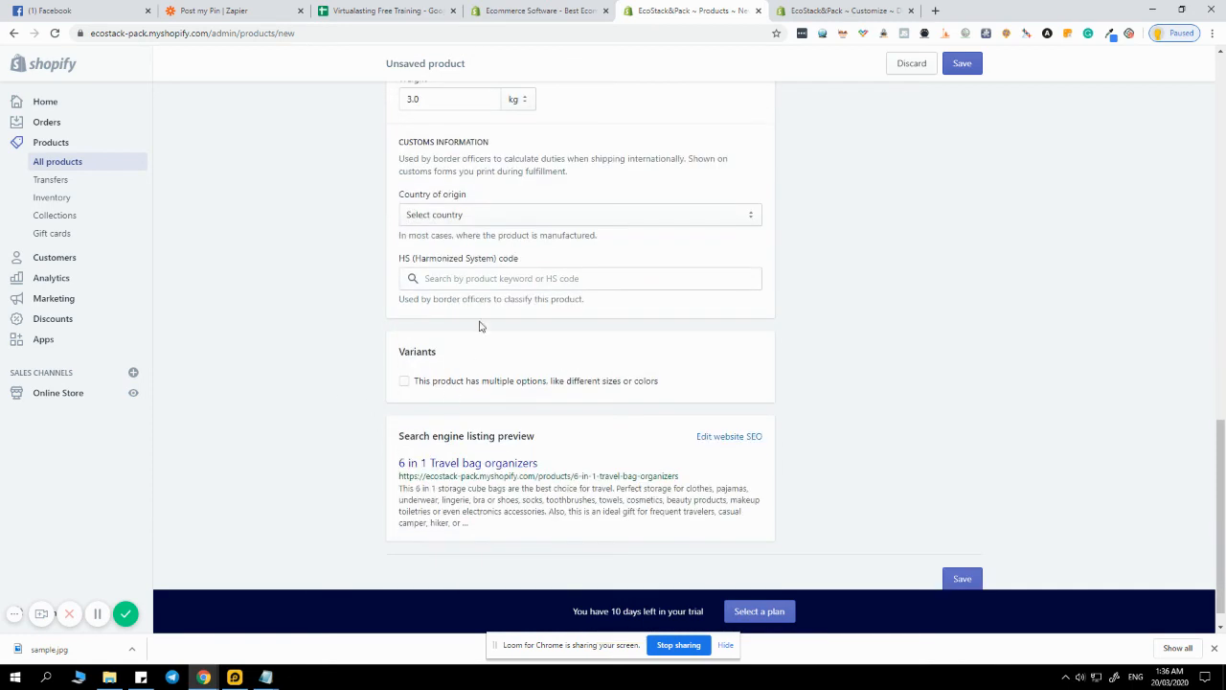
Pick Philippines from the Country of origin list after typing 'ph'
left_click(474, 219)
scroll(474, 394, "down", 5)
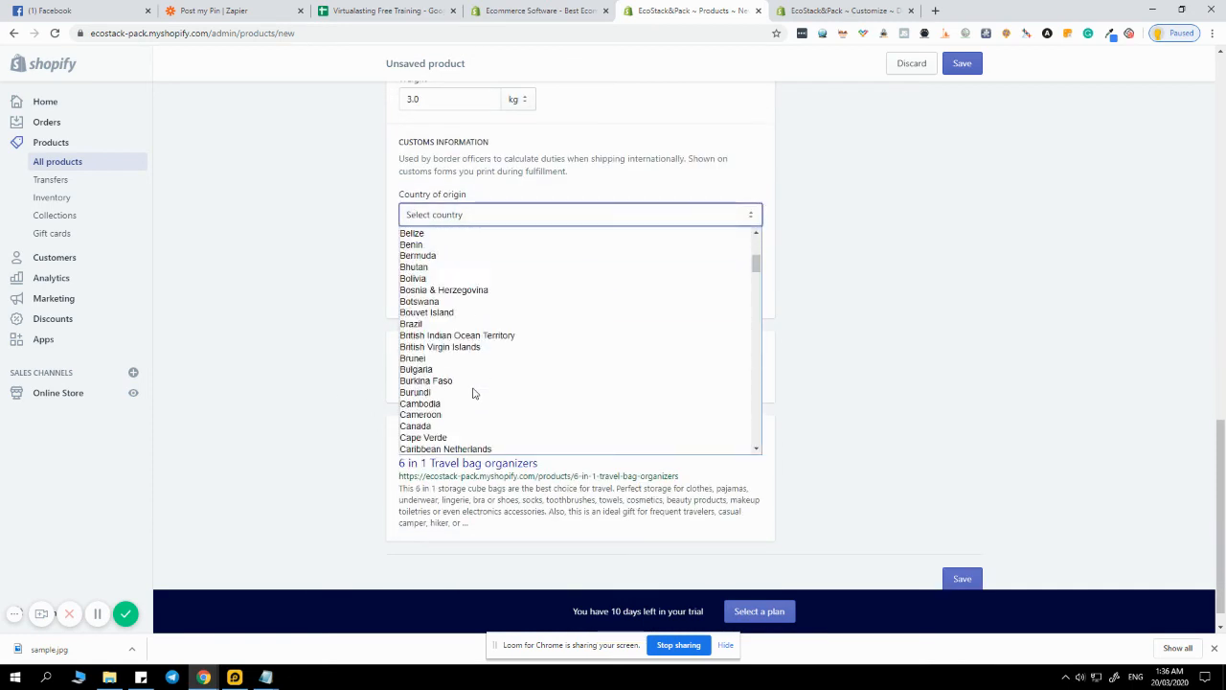
type("ph")
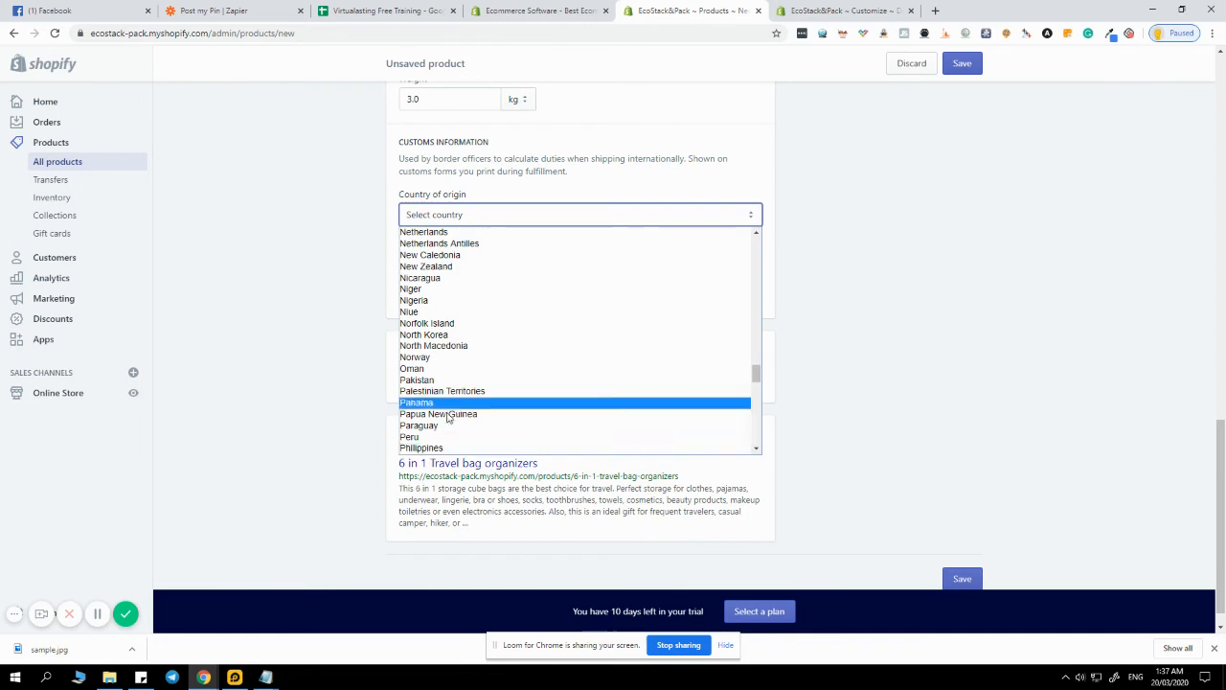
left_click(448, 448)
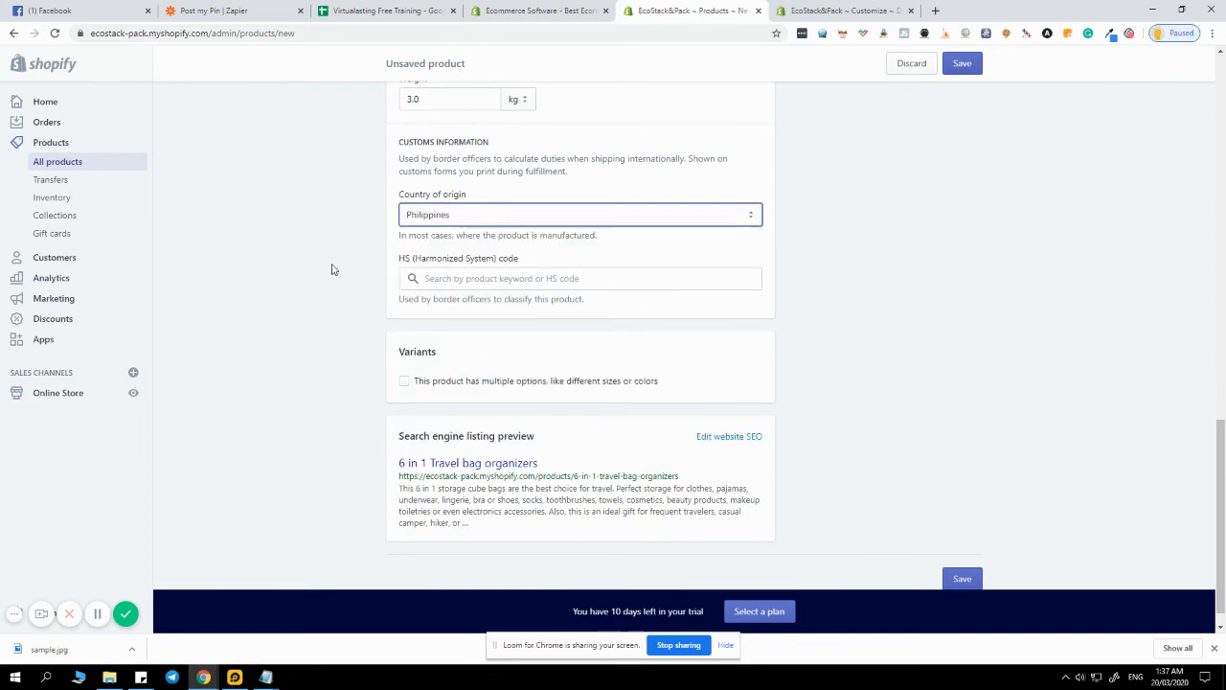
Mark the product as having options and give Size the values small, medium, large
left_click(405, 388)
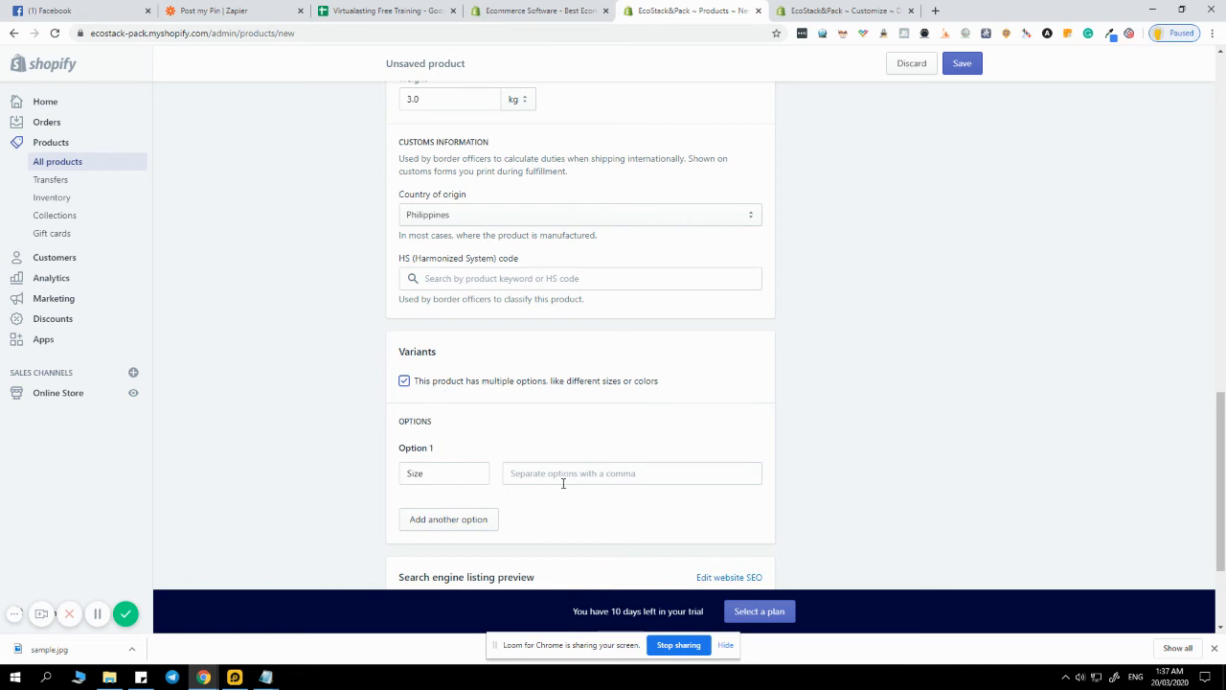
left_click(509, 473)
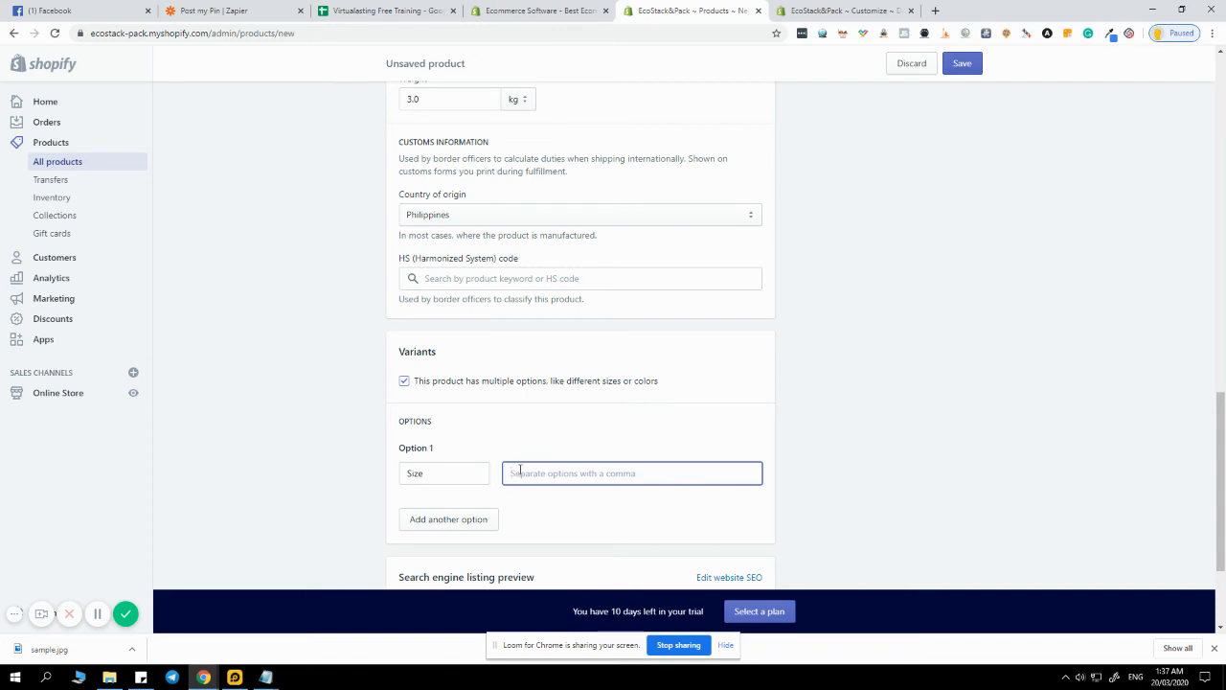
type("small,medi")
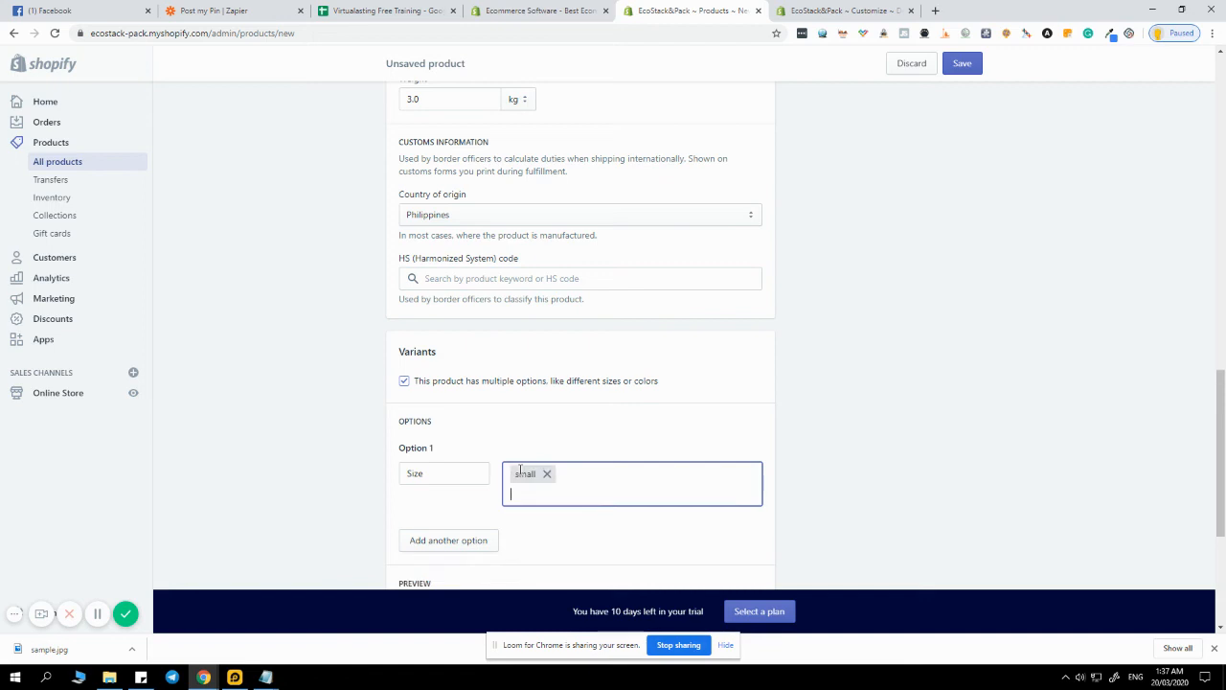
type("um")
type(",larg")
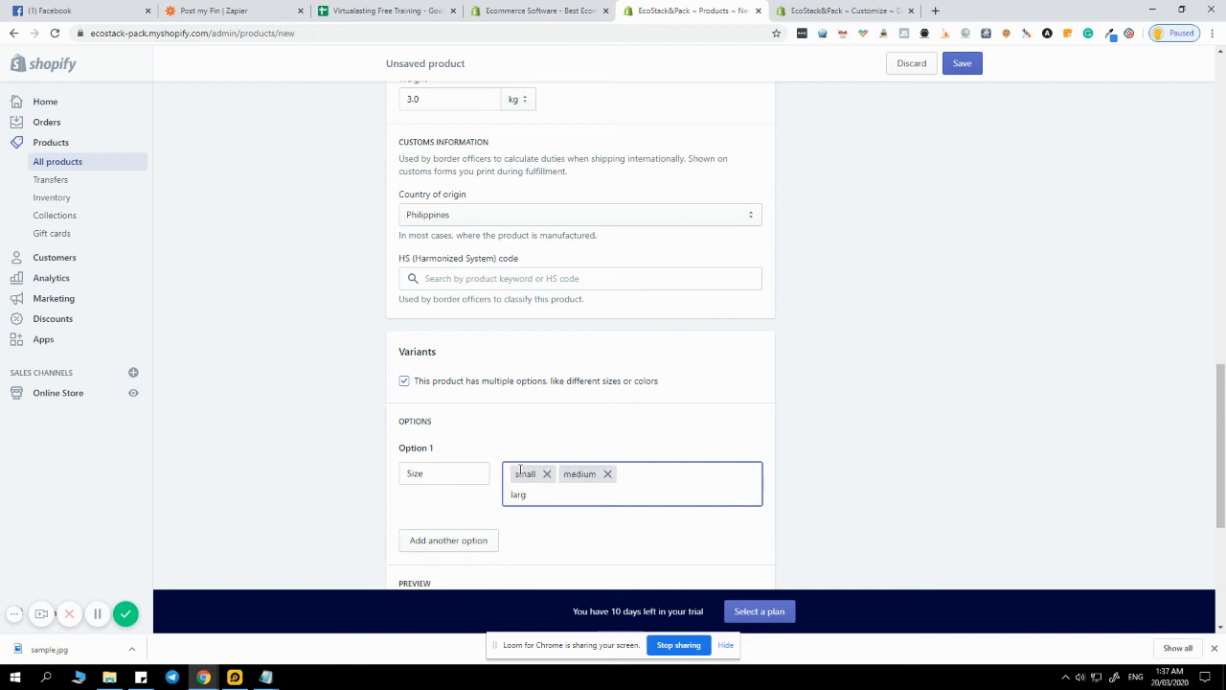
type("e")
type(",")
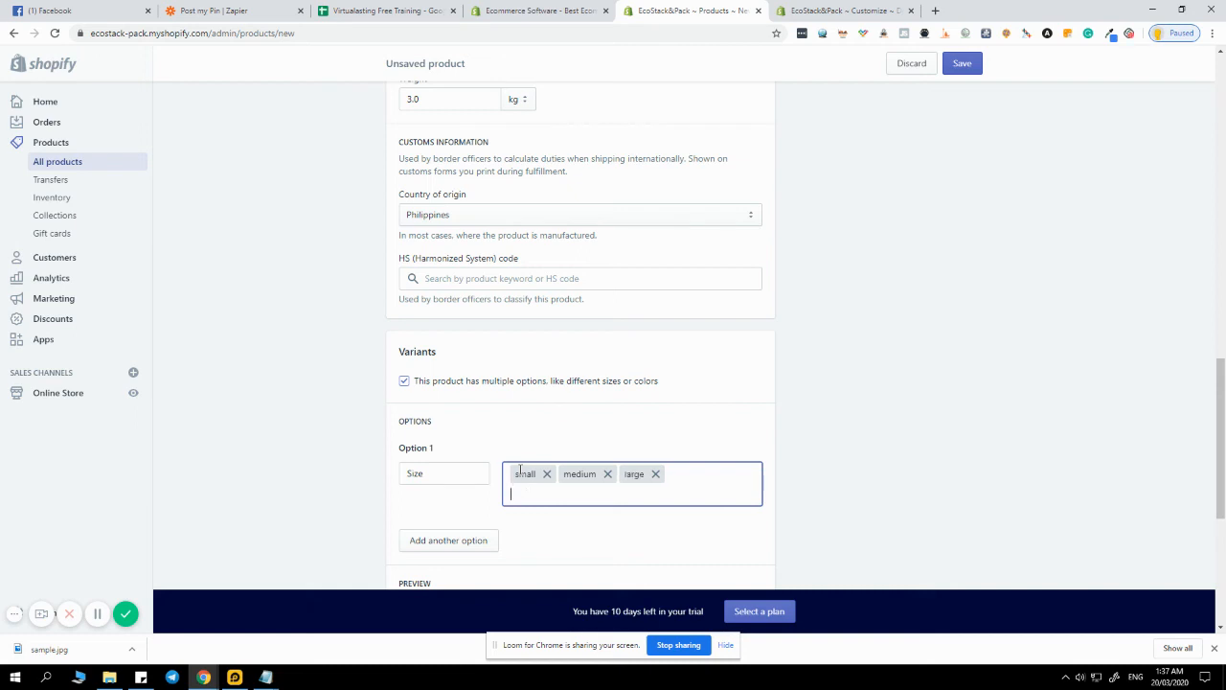
Add a Color option with values blue, maroon and beige, producing nine variants
left_click(460, 545)
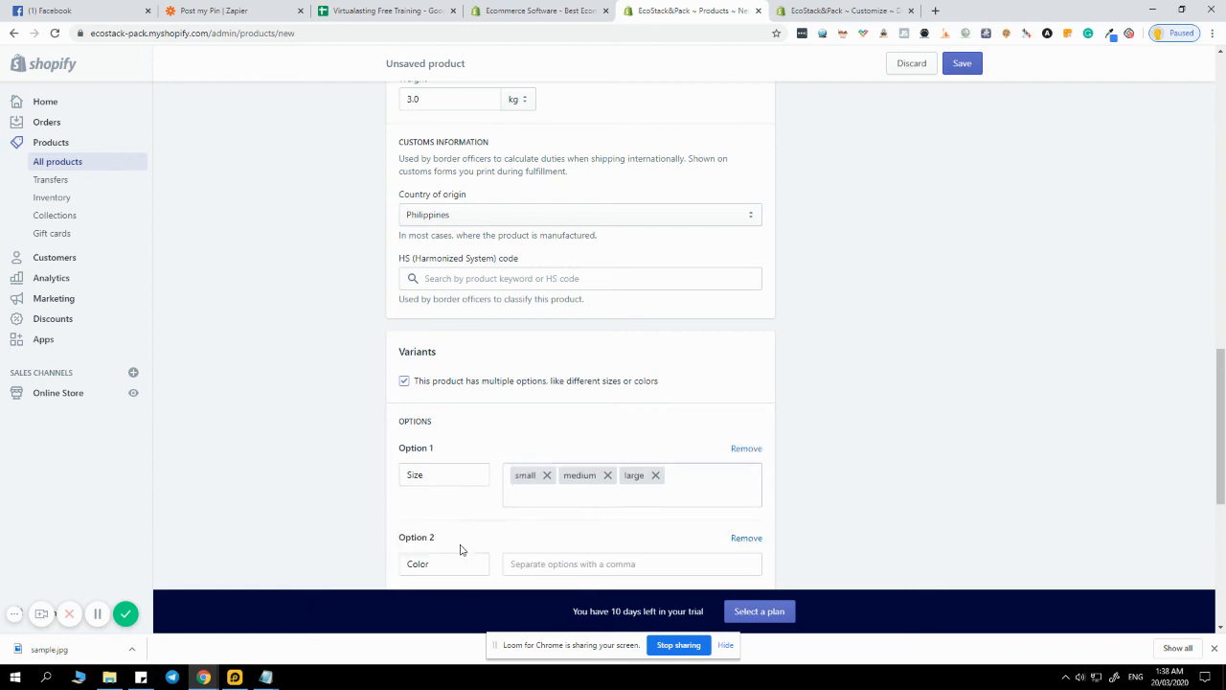
scroll(447, 556, "down", 1)
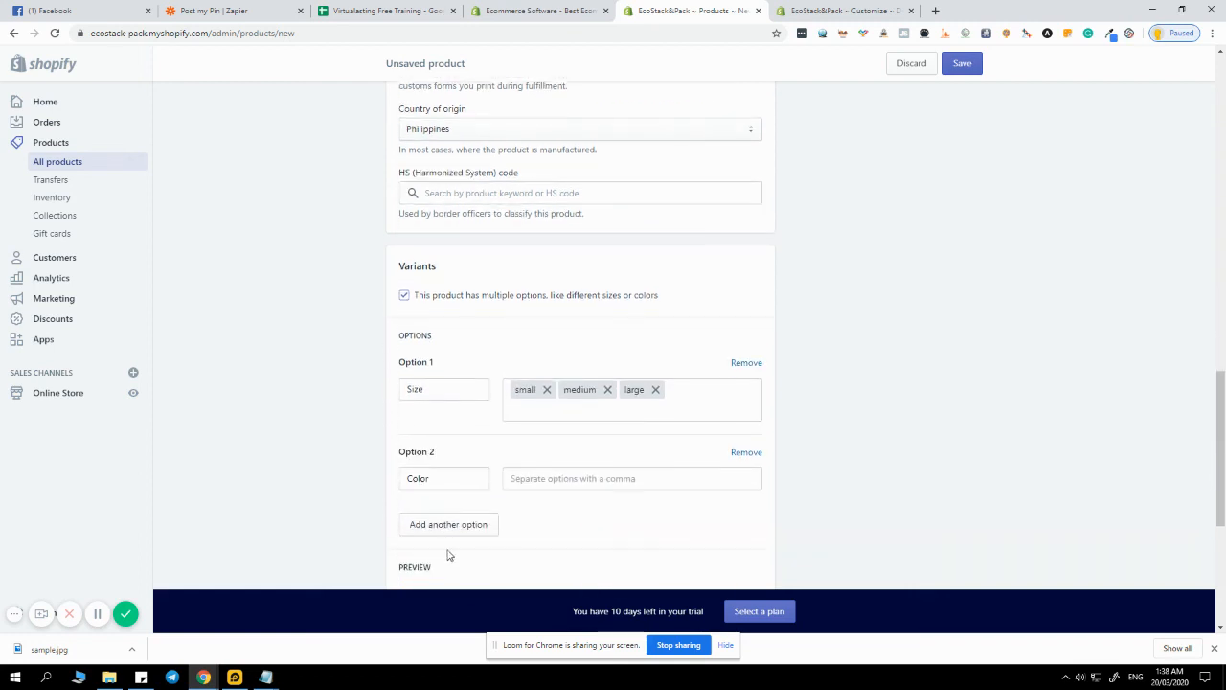
left_click(450, 478)
left_click(575, 478)
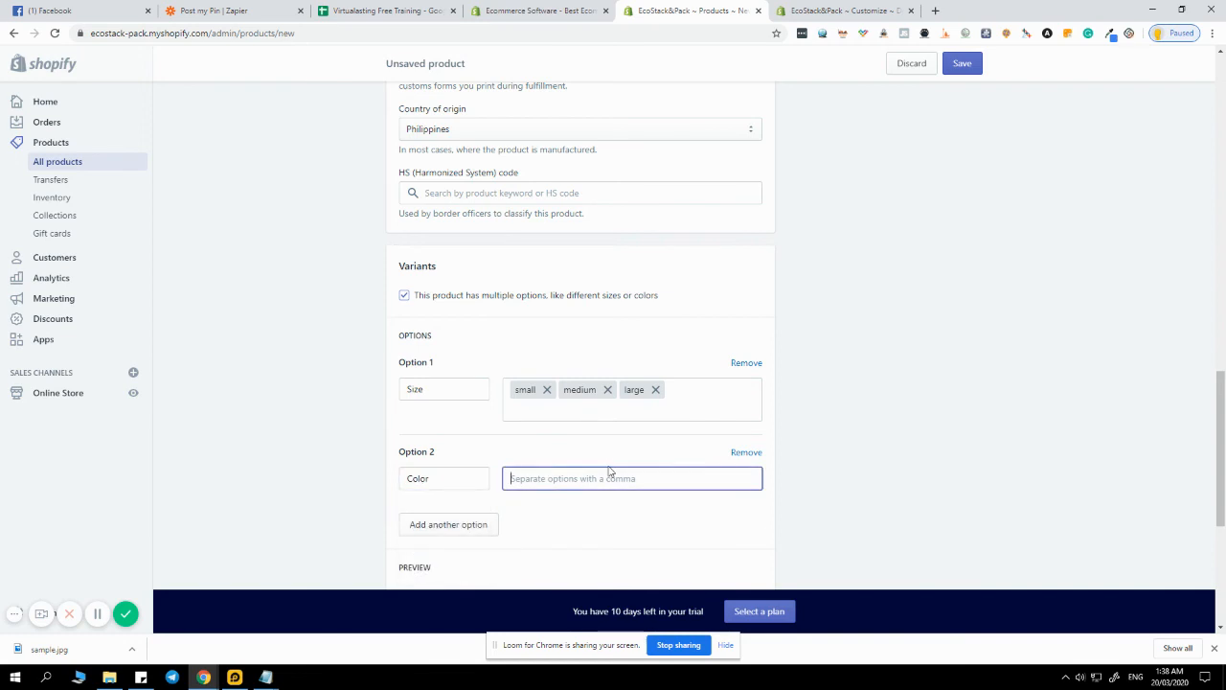
type("blue,")
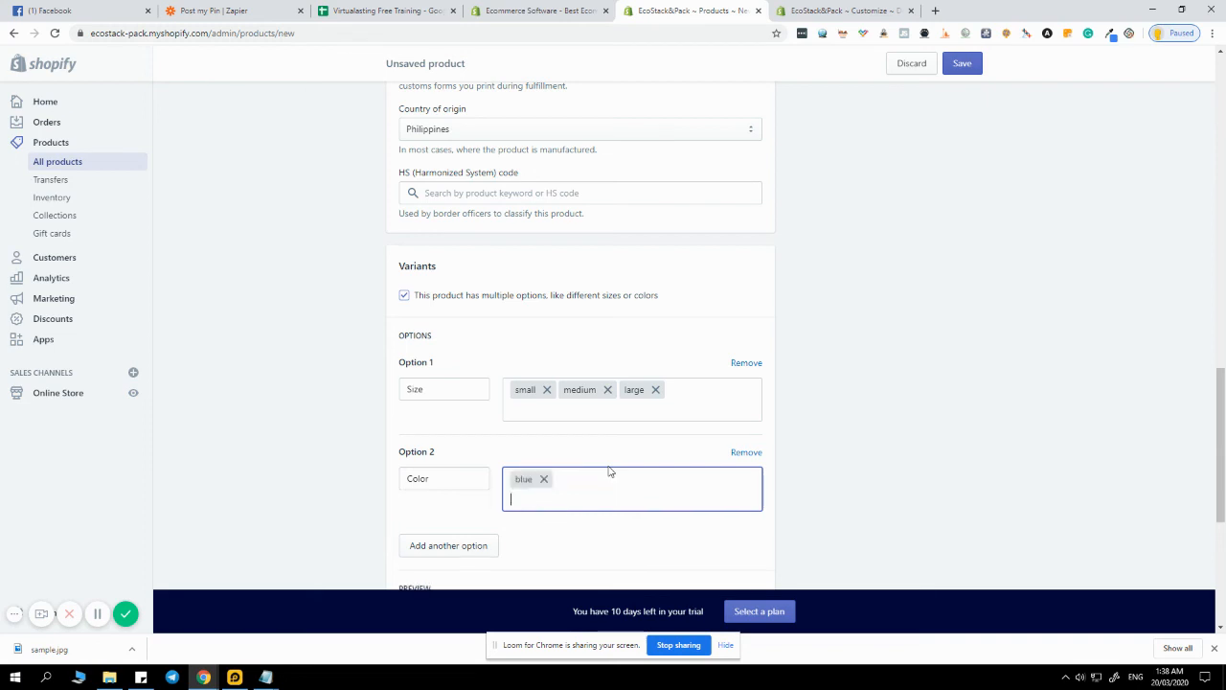
type("maroon,")
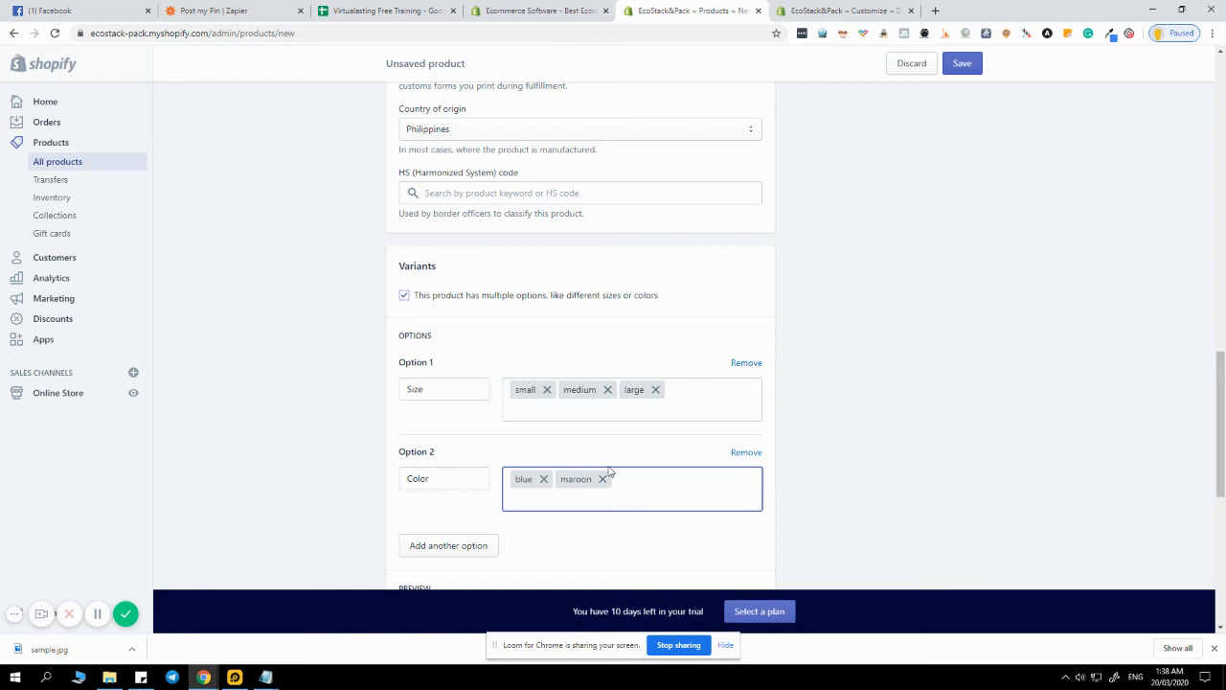
scroll(376, 524, "down", 1)
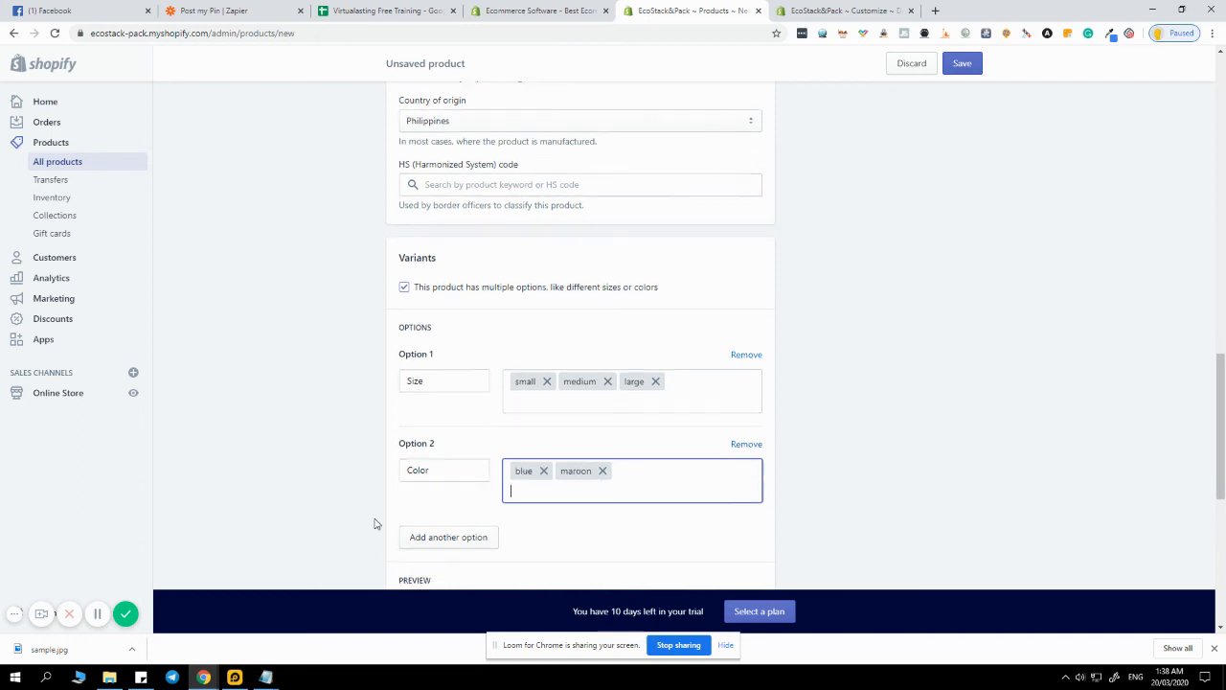
type("be")
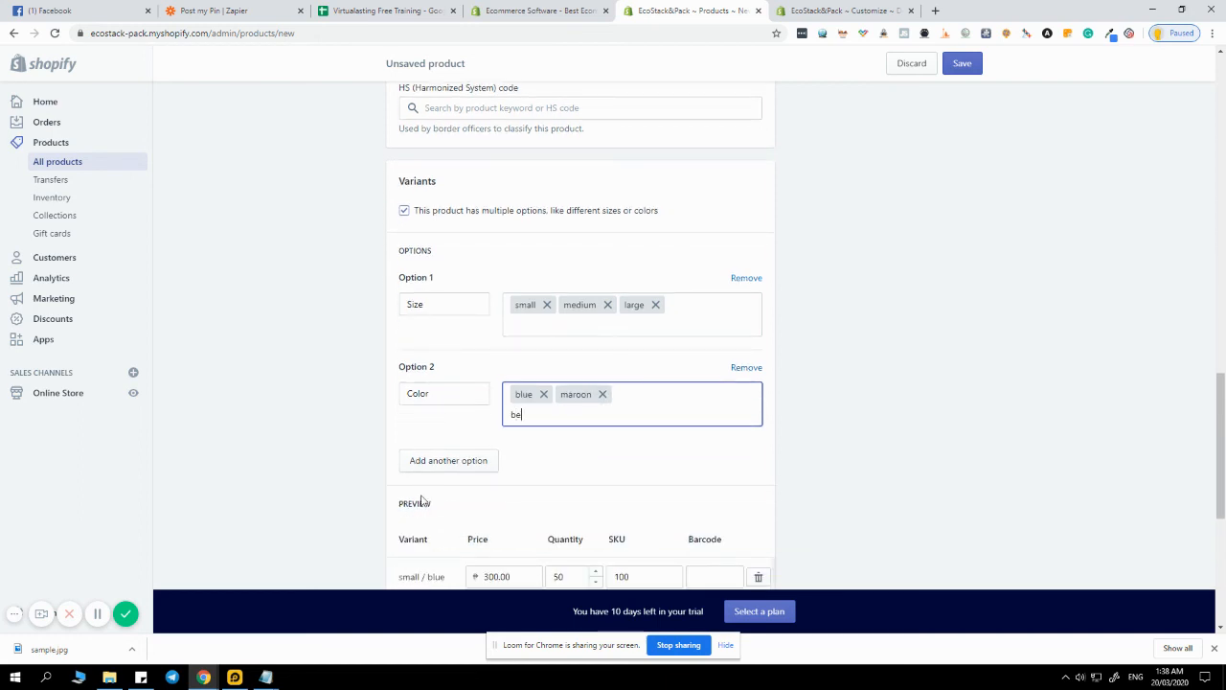
type("ige")
key("Return")
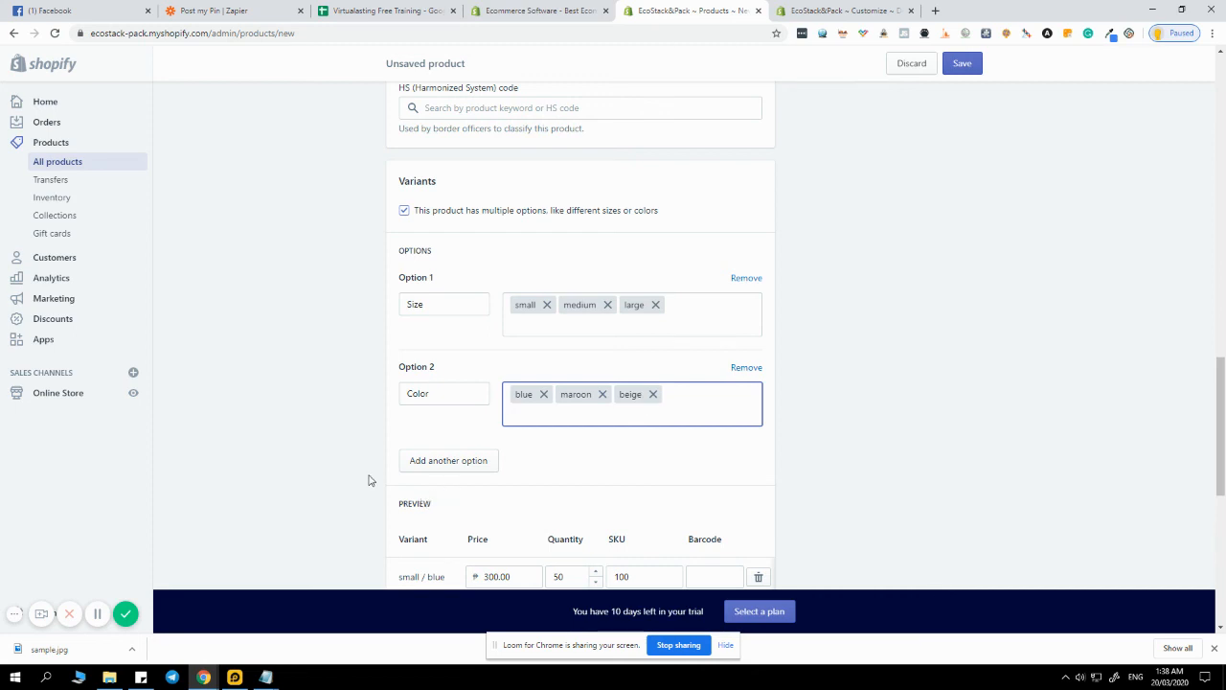
scroll(411, 496, "down", 1)
scroll(383, 501, "down", 5)
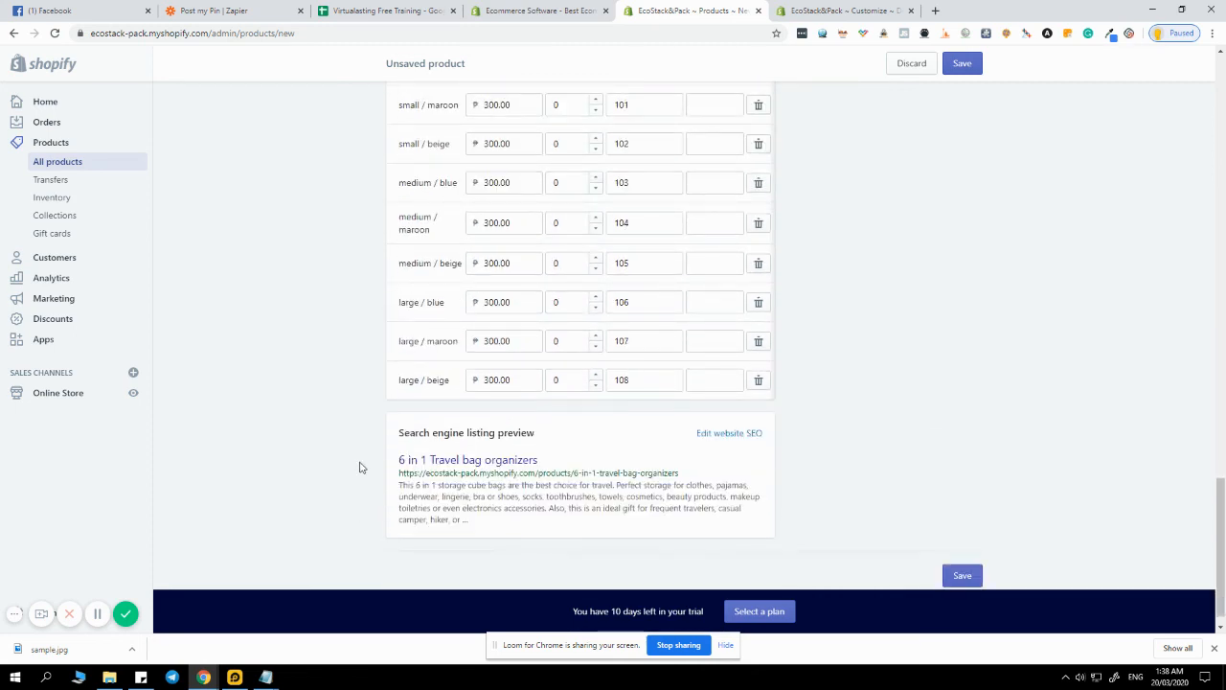
scroll(360, 467, "up", 1)
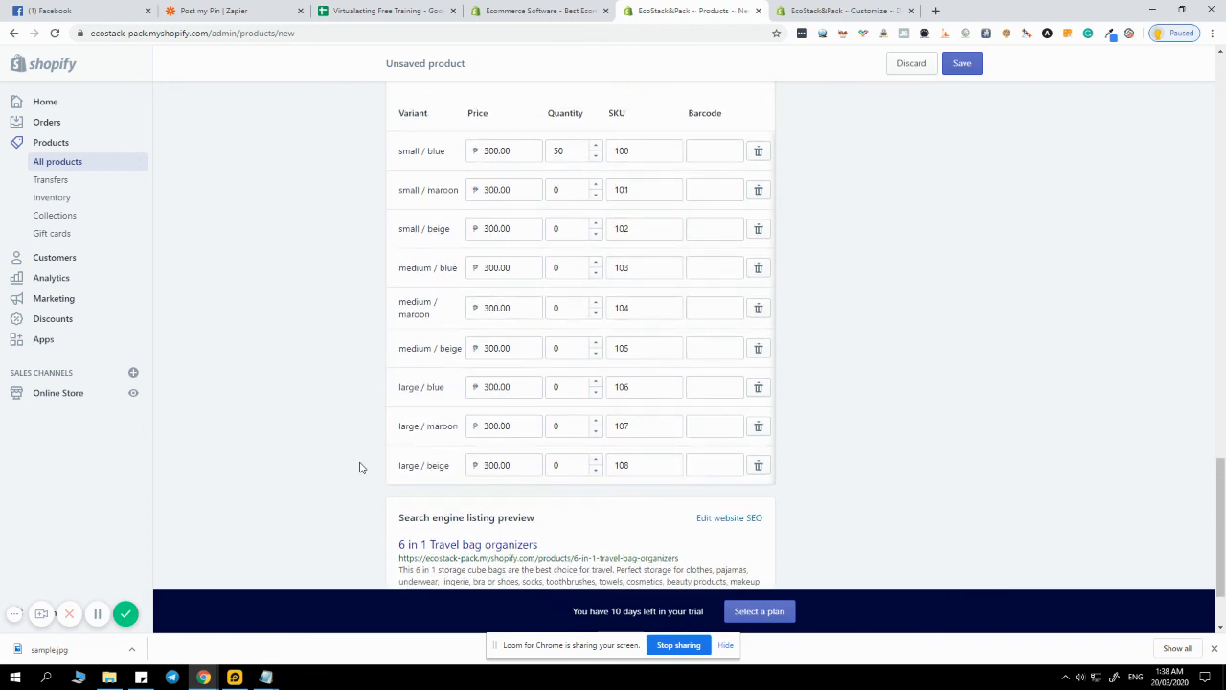
scroll(361, 466, "down", 1)
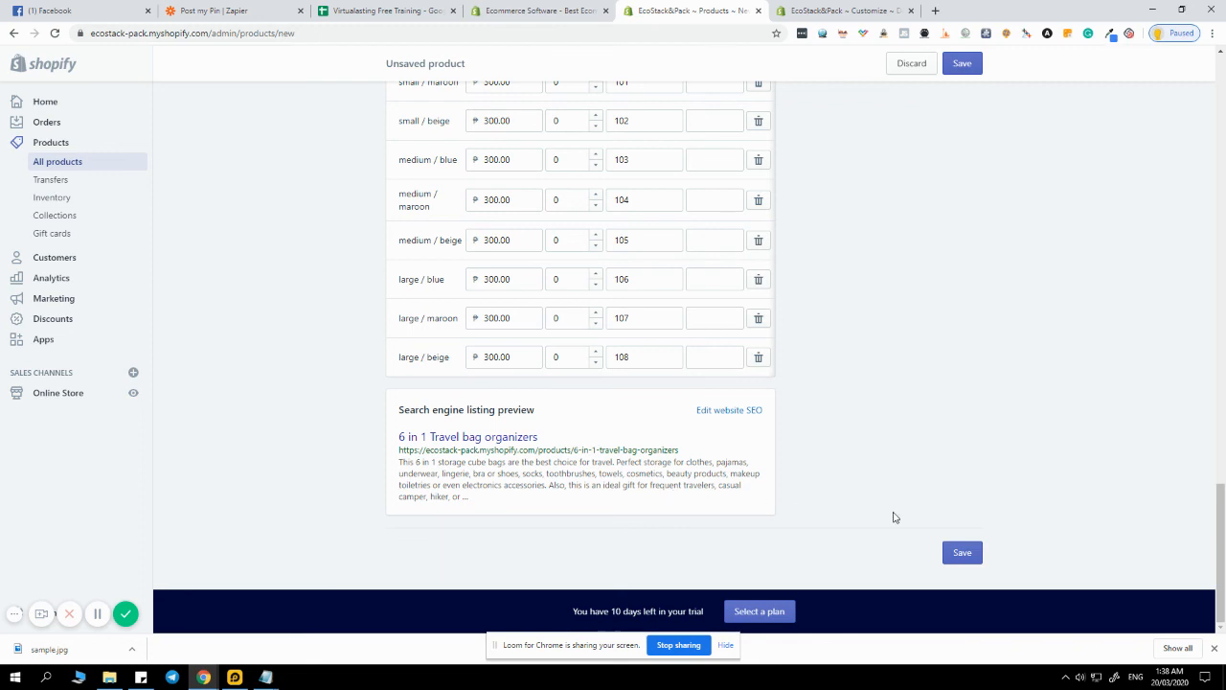
Save '6 in 1 Travel bag organizers' with its title, description and bag photos
left_click(961, 555)
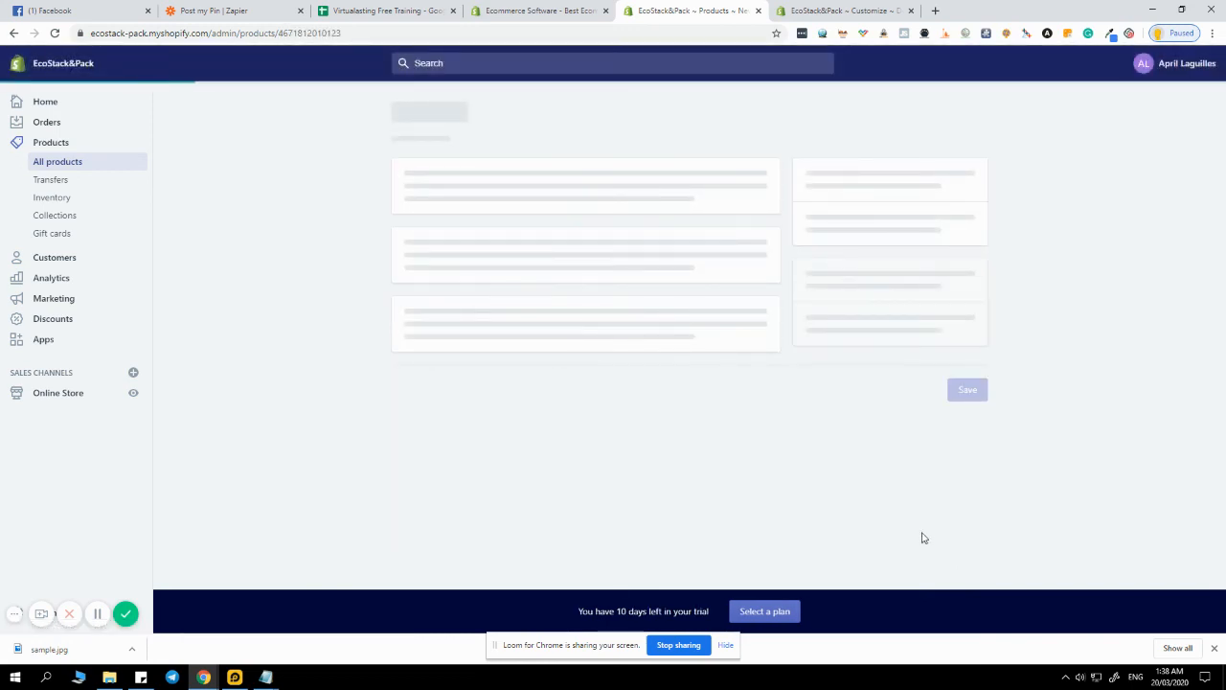
left_click(99, 615)
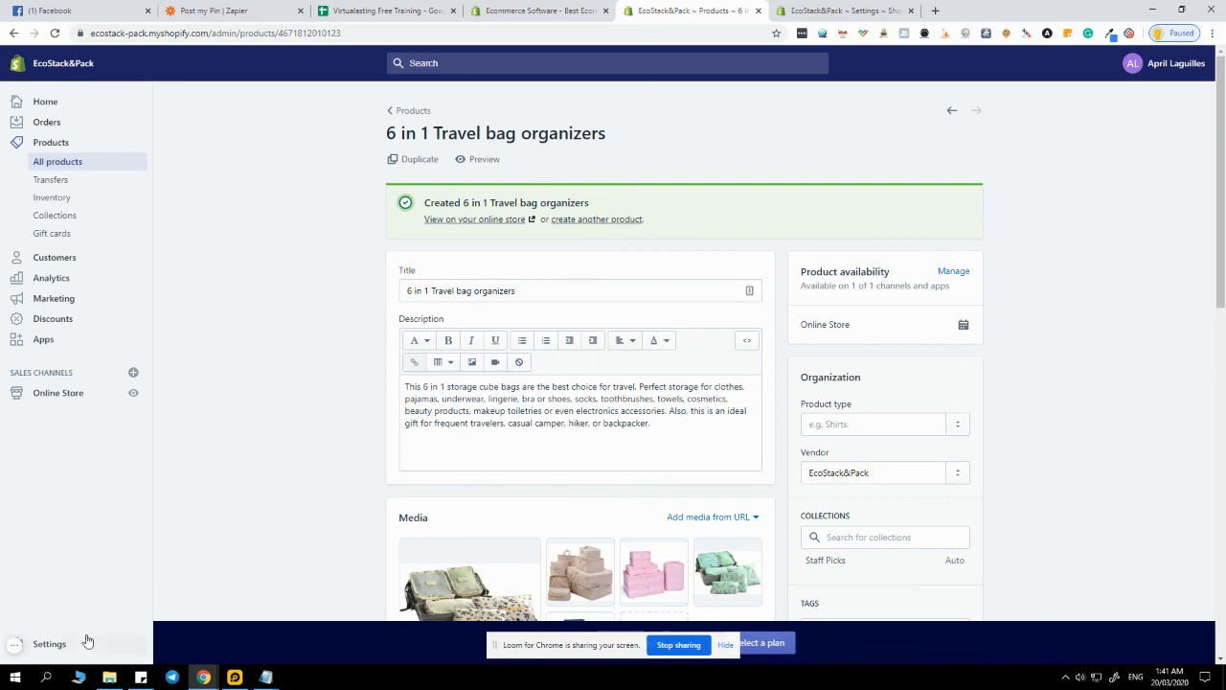
left_click(15, 648)
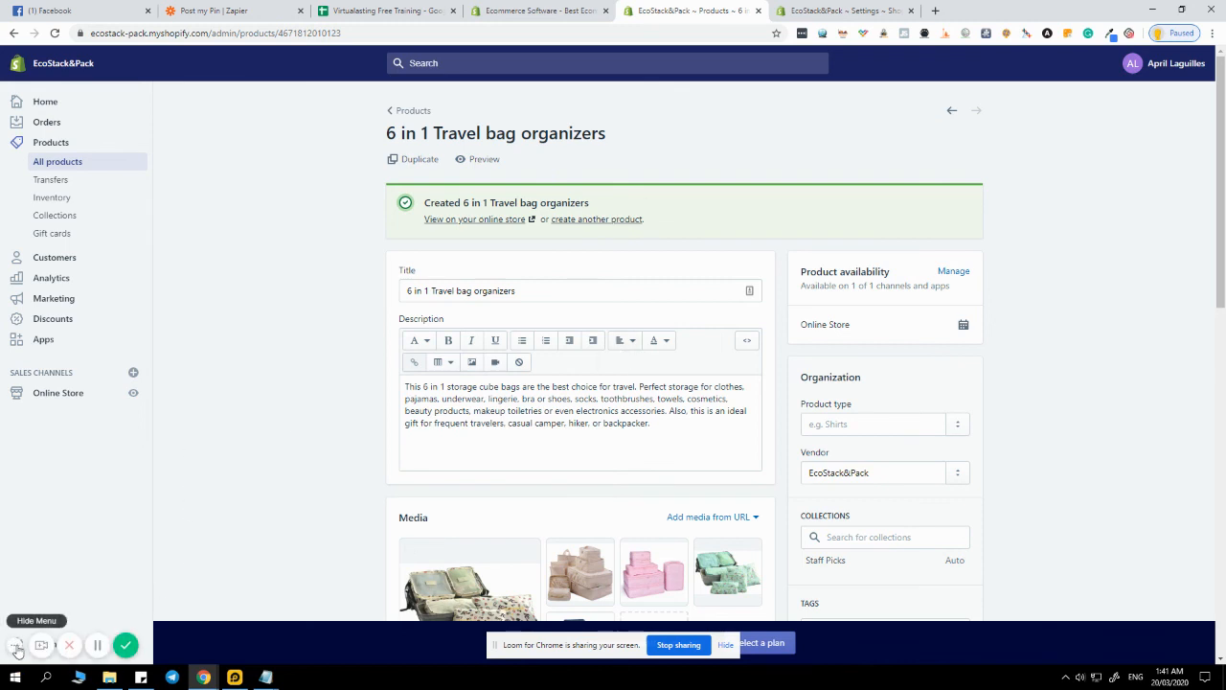
left_click(15, 647)
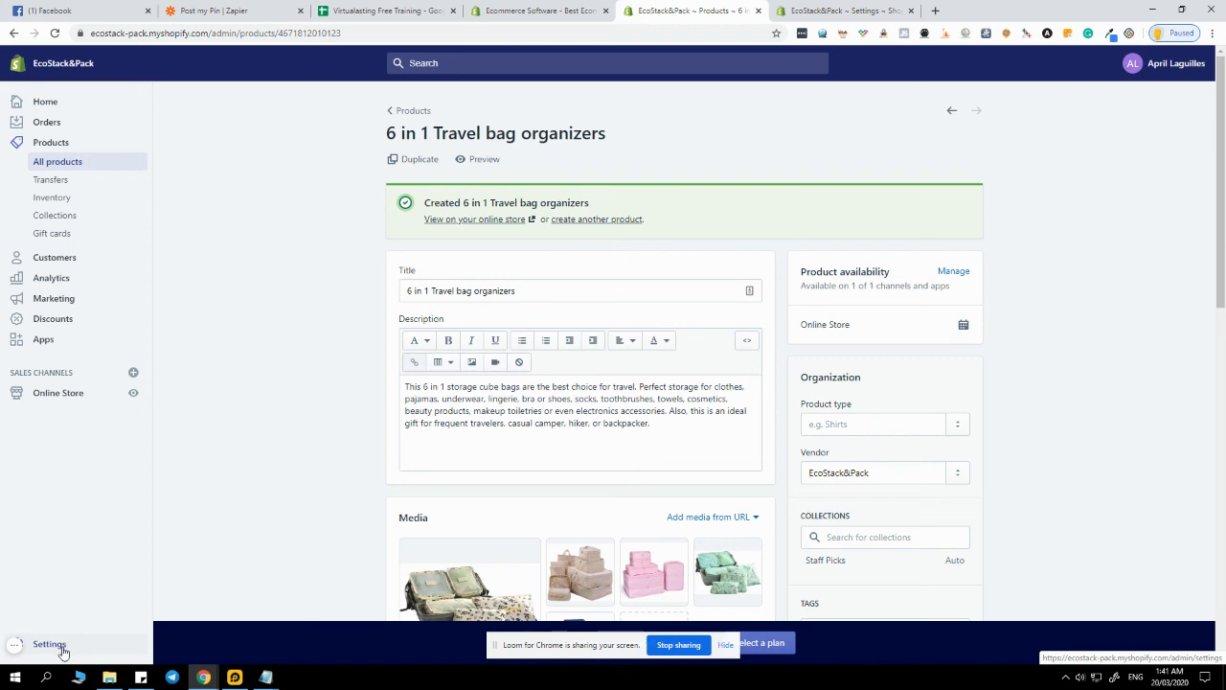
Go to Settings > Payment providers to view PayPal Express Checkout as the accepted method
left_click(63, 652)
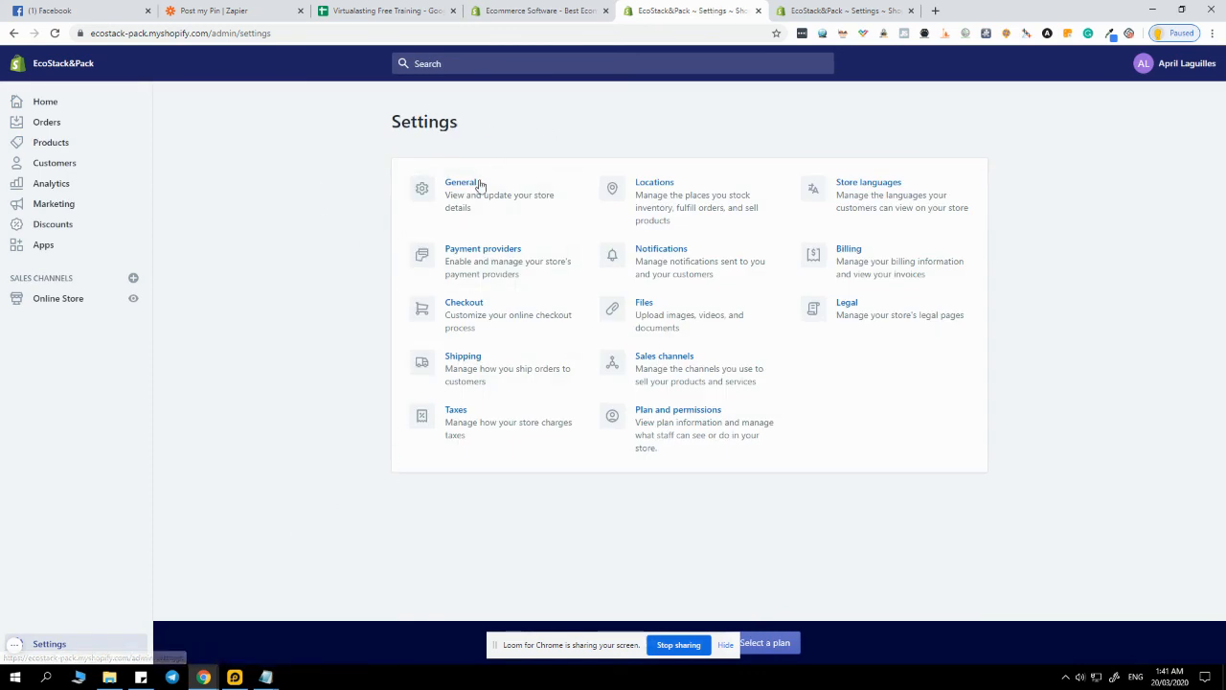
left_click(488, 266)
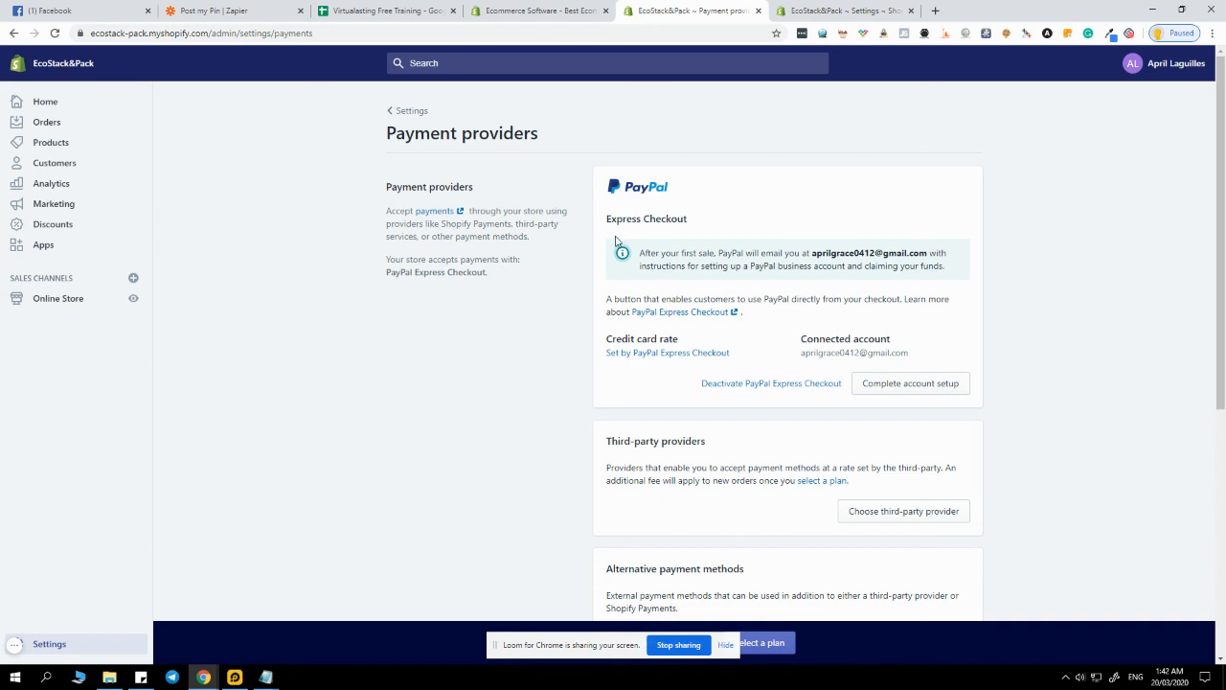
scroll(495, 345, "down", 5)
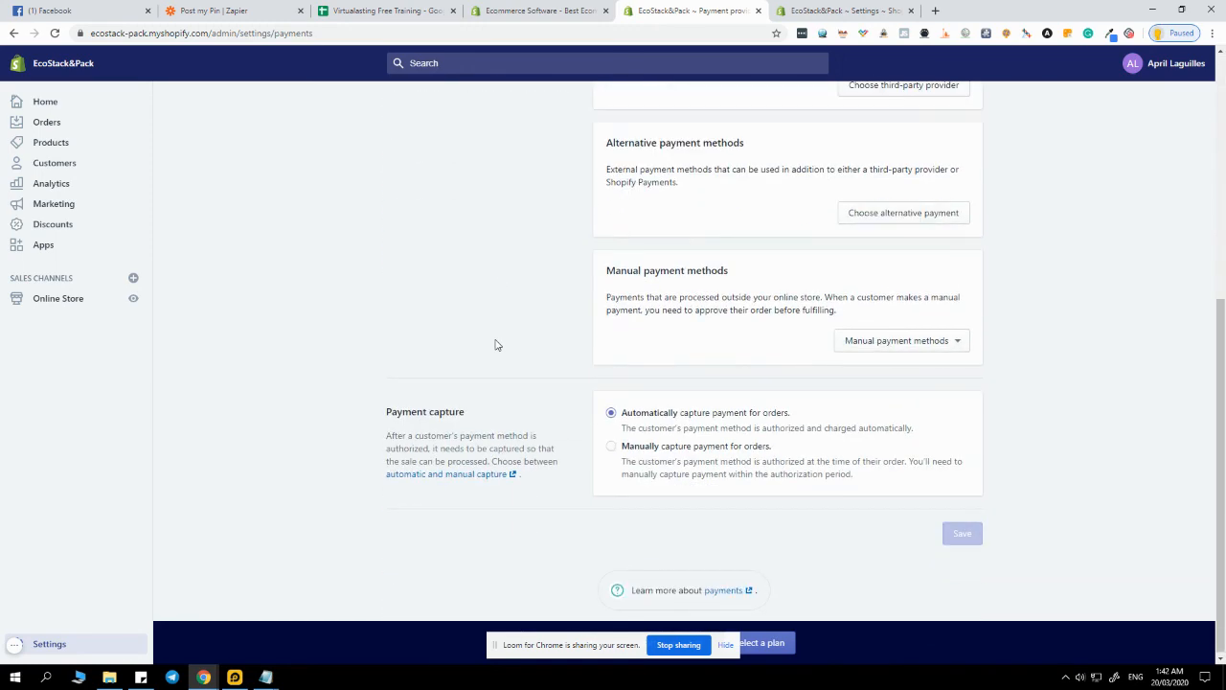